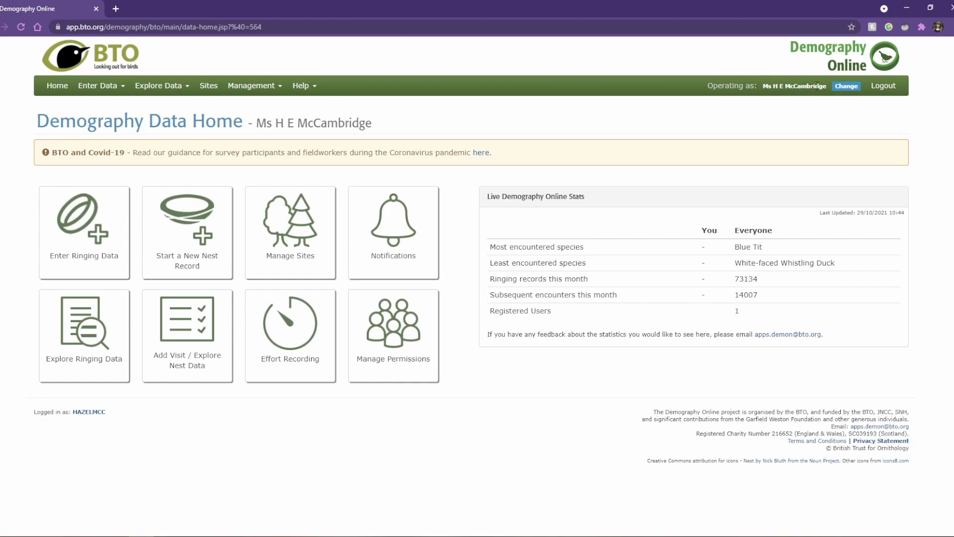
- Start a new nest record and begin adding a new location to it
click(108, 85)
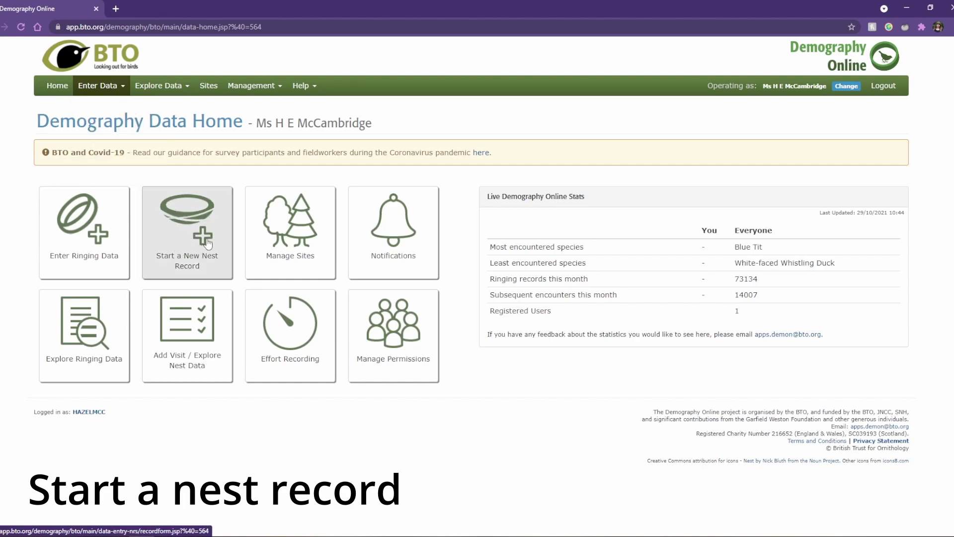
click(190, 220)
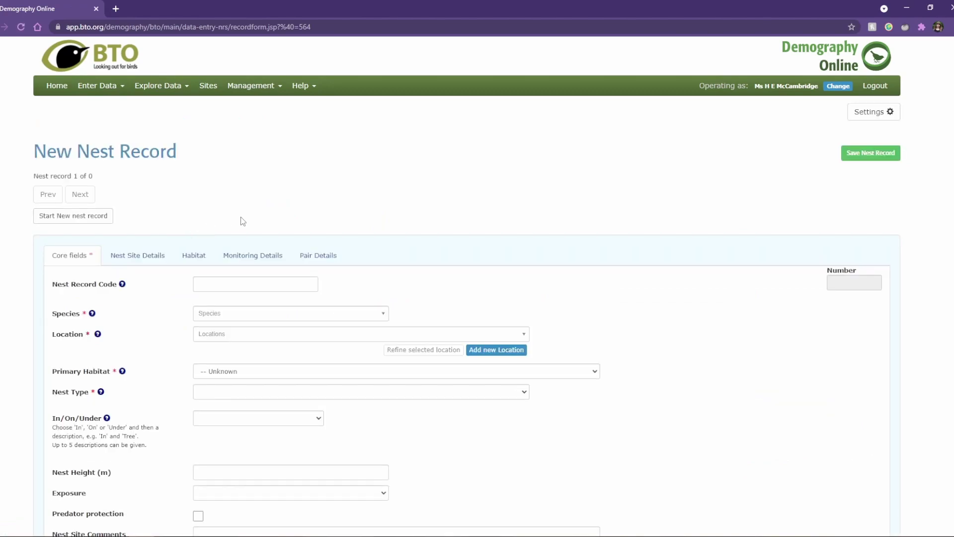
scroll(566, 207, down, 2)
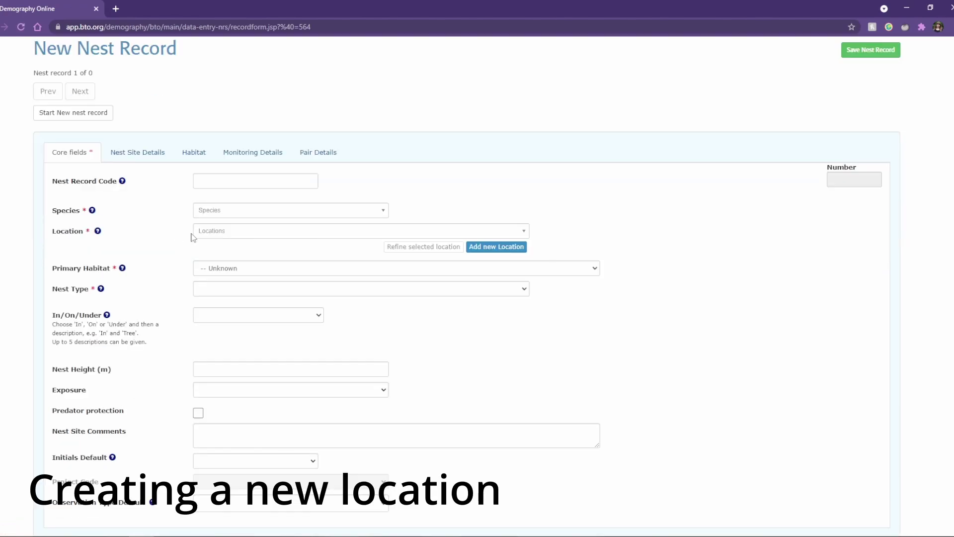
click(238, 234)
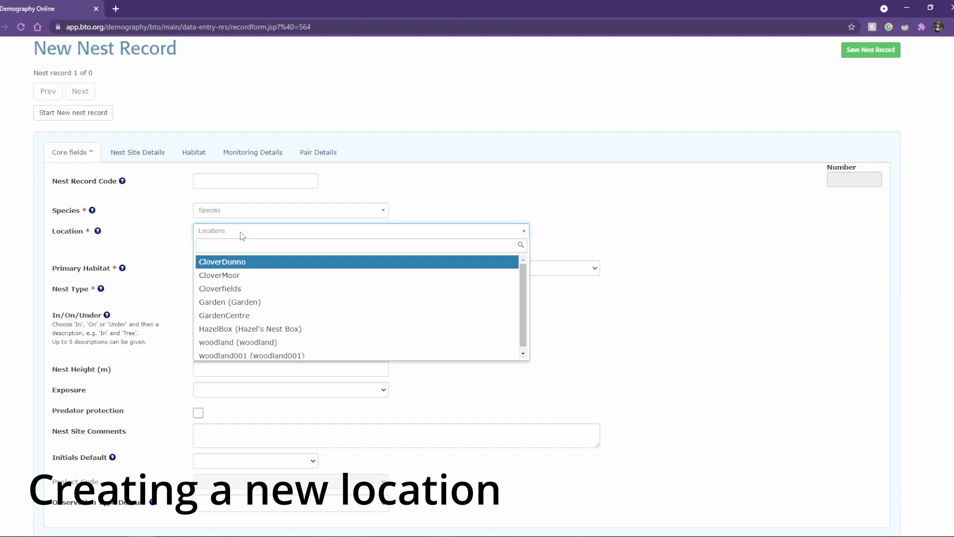
click(239, 236)
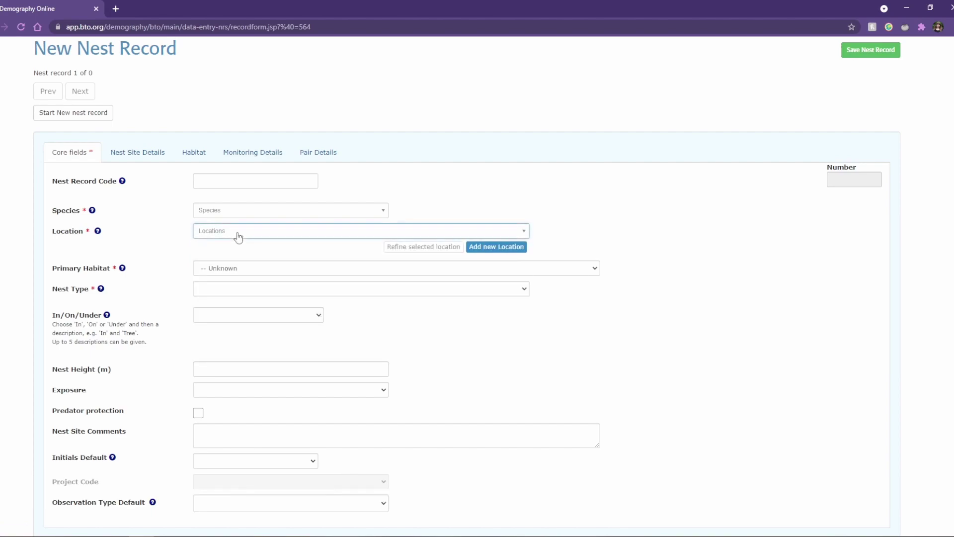
click(486, 249)
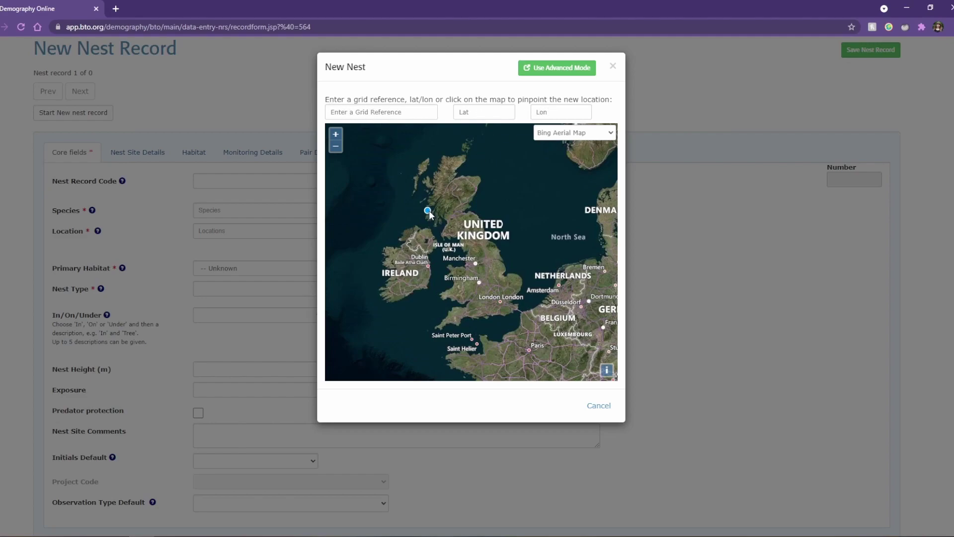
drag(491, 269, 486, 290)
scroll(485, 290, up, 4)
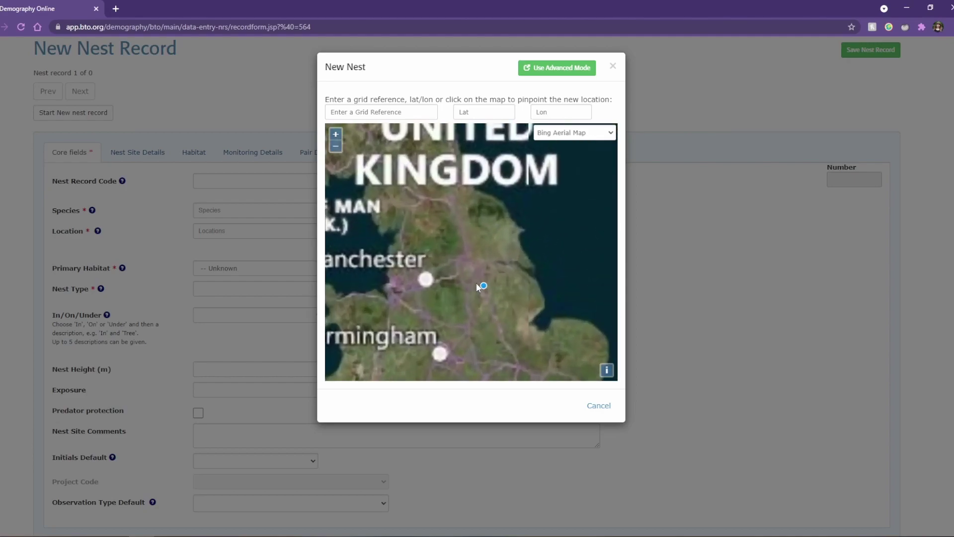
scroll(470, 266, up, 5)
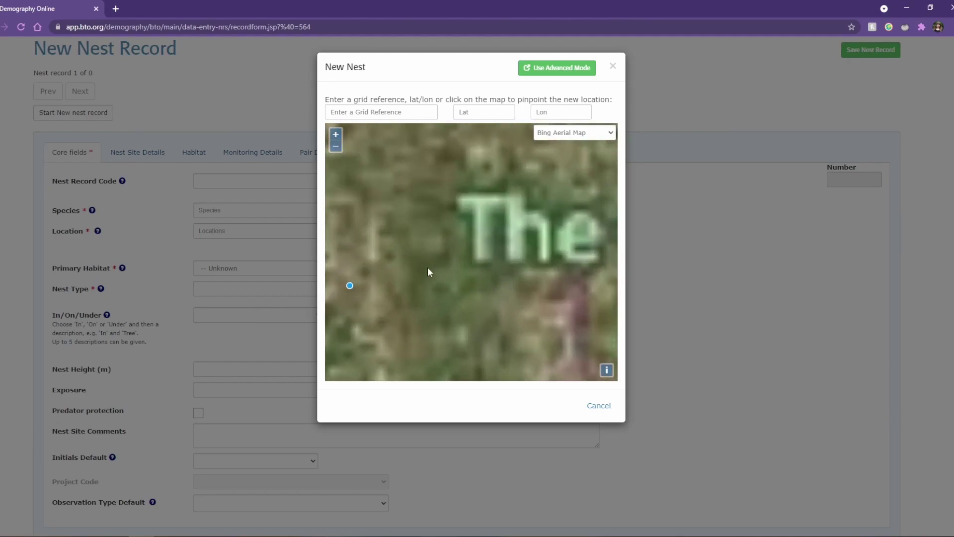
scroll(472, 276, up, 1)
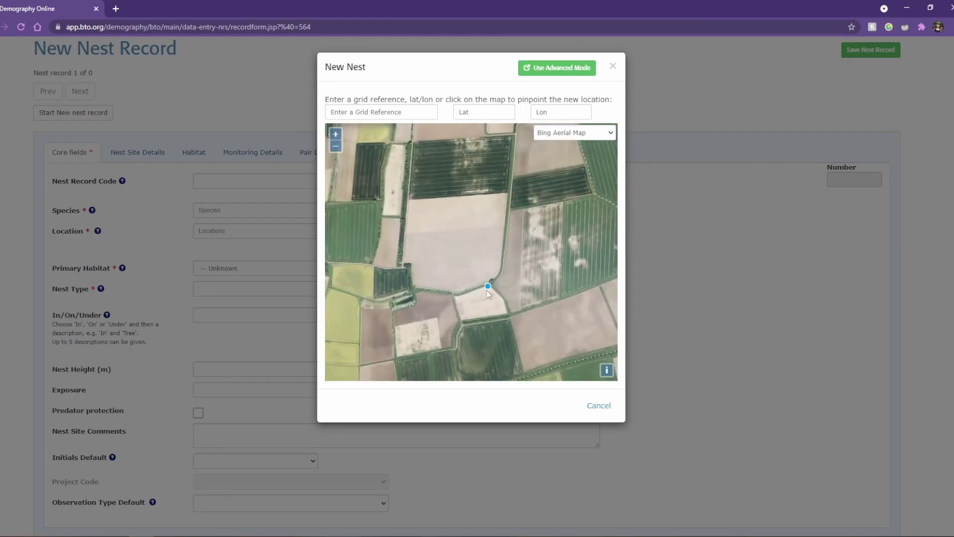
drag(473, 302, 482, 291)
click(476, 296)
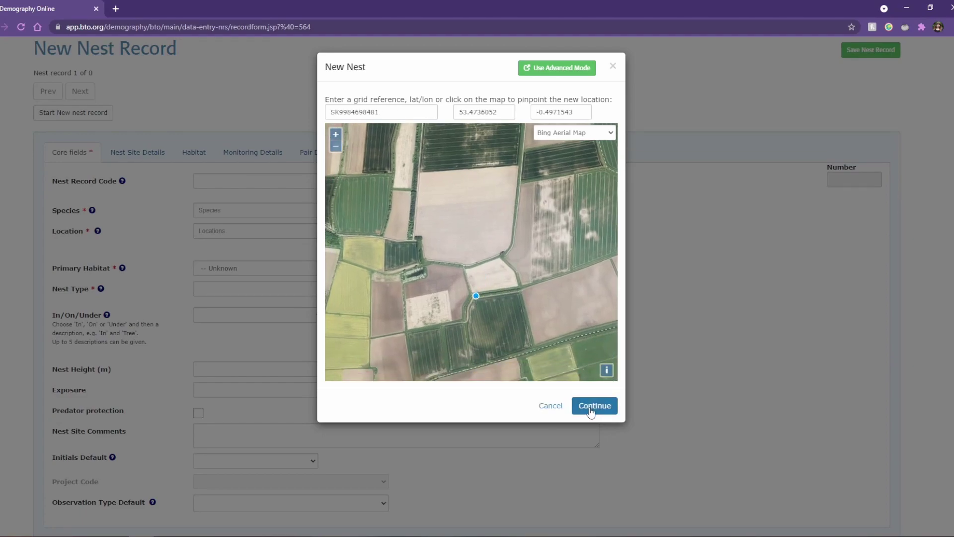
scroll(472, 297, up, 5)
scroll(479, 300, down, 5)
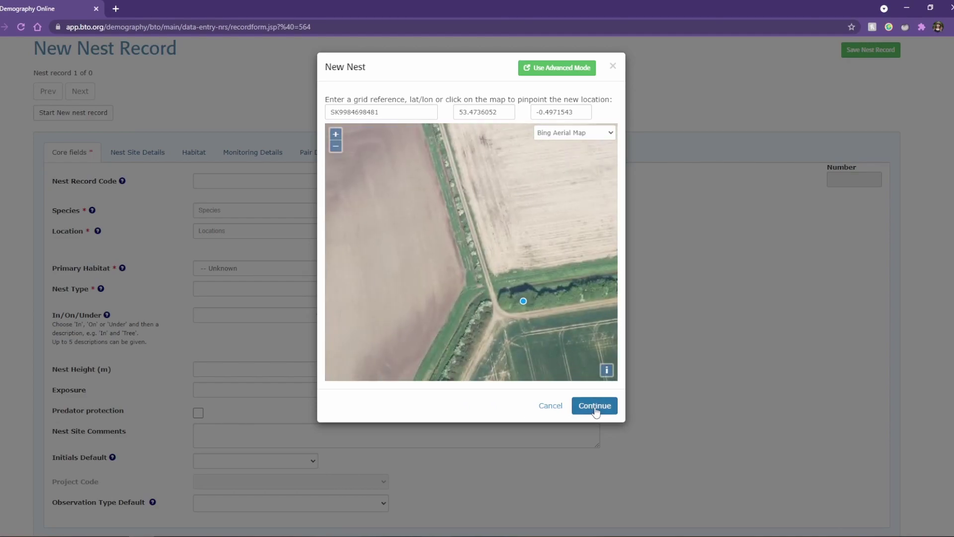
click(598, 409)
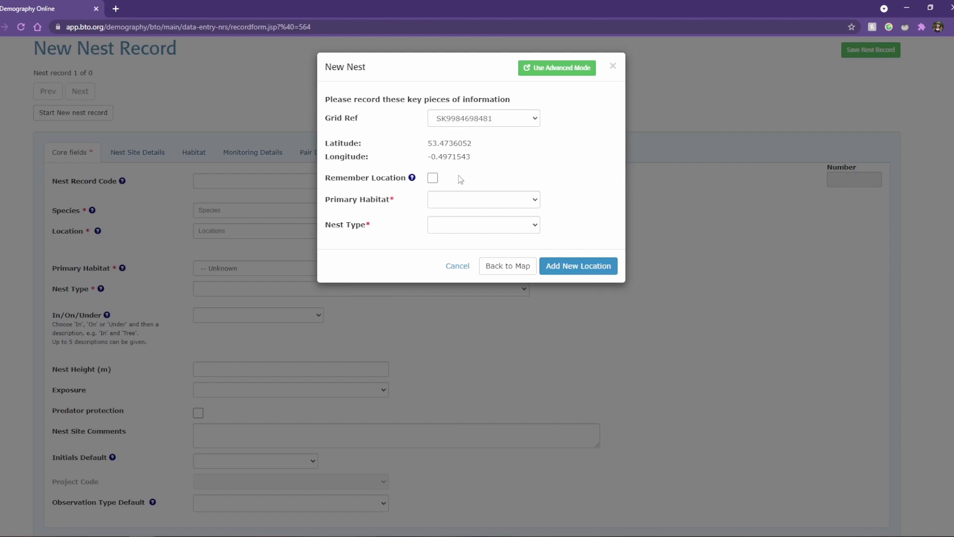
- Set the new location's primary habitat to E6 Other farming
mouse_move(415, 182)
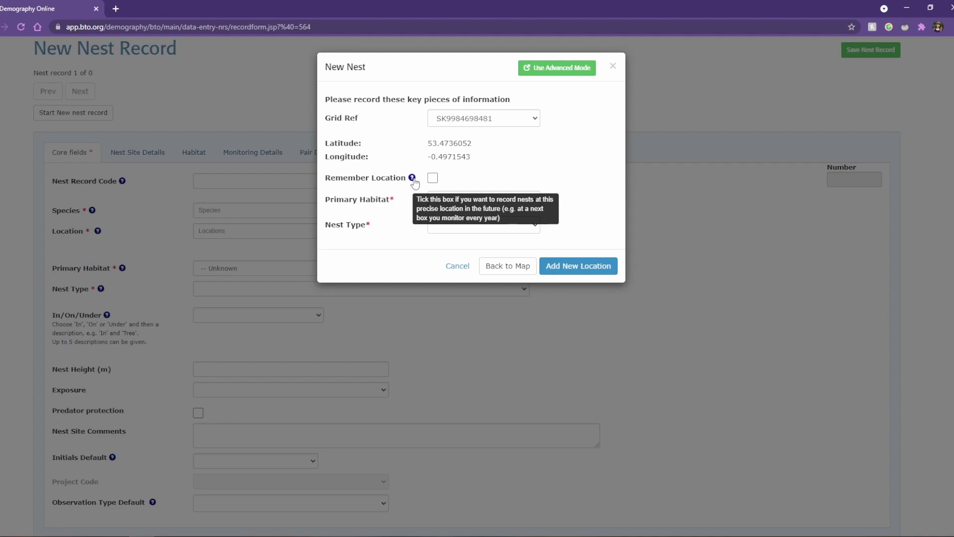
click(492, 200)
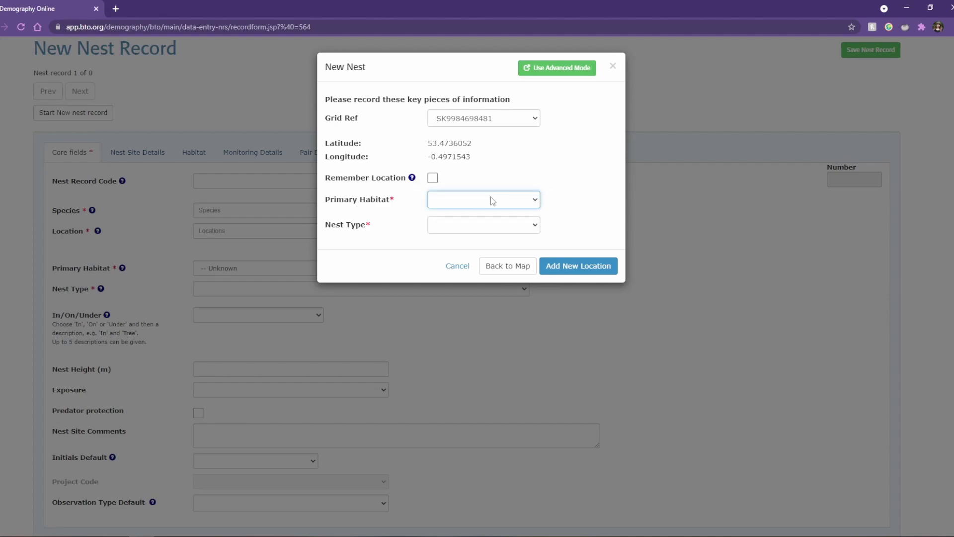
click(490, 201)
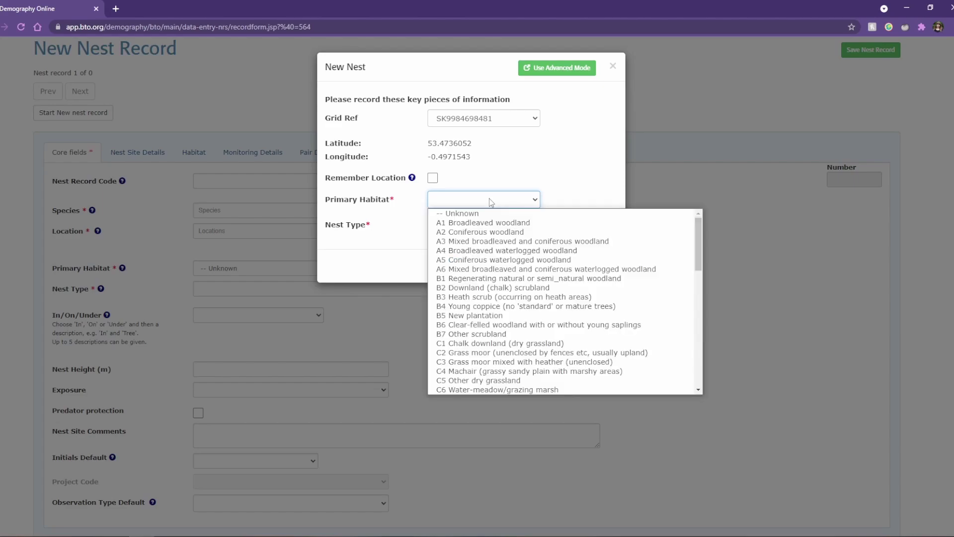
scroll(492, 264, down, 10)
scroll(492, 269, up, 5)
scroll(492, 268, up, 3)
scroll(492, 268, down, 5)
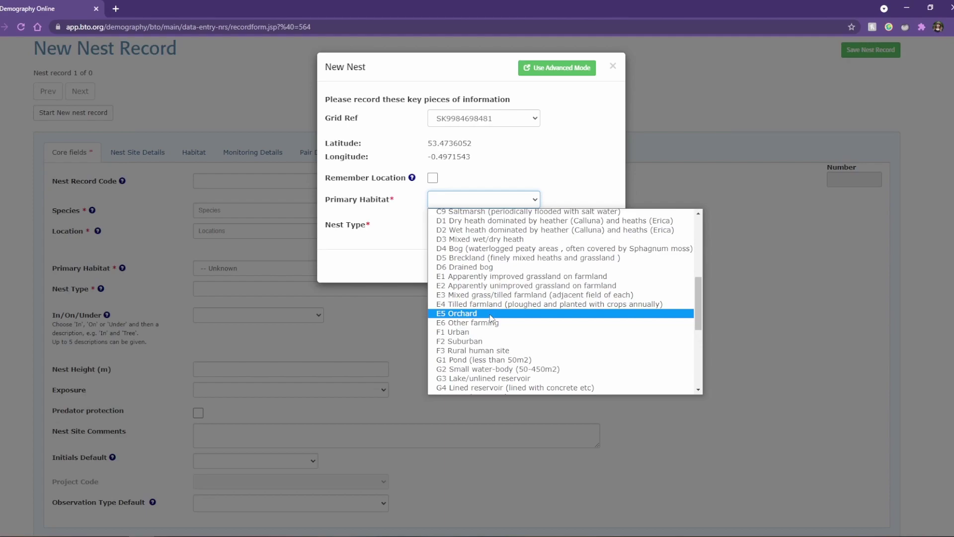
click(485, 324)
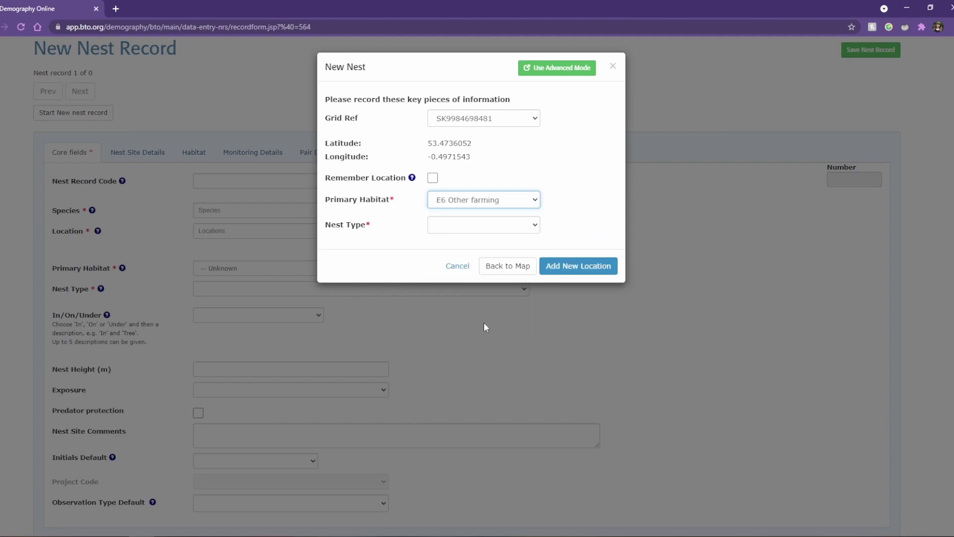
- Set the nest type to Unenclosed and add the new location to the record
click(453, 224)
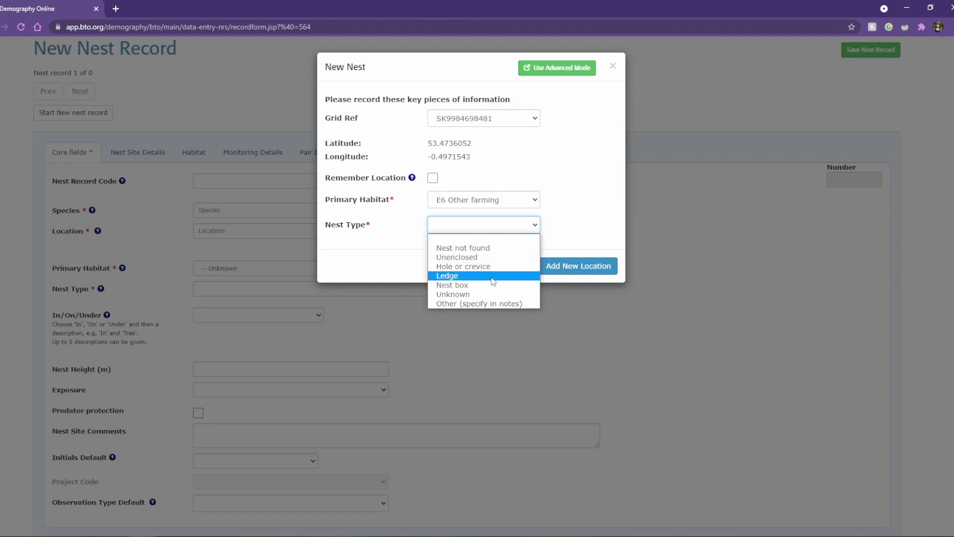
click(459, 259)
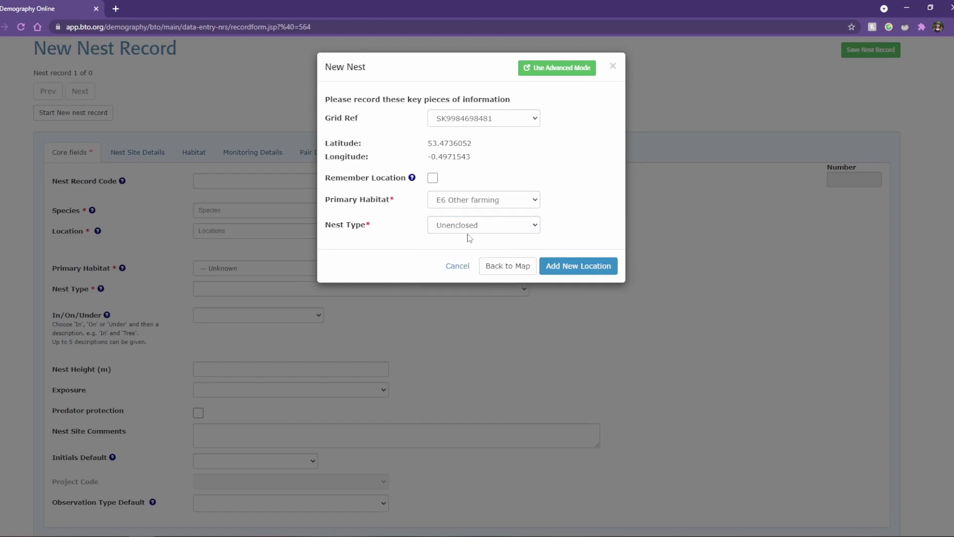
click(578, 269)
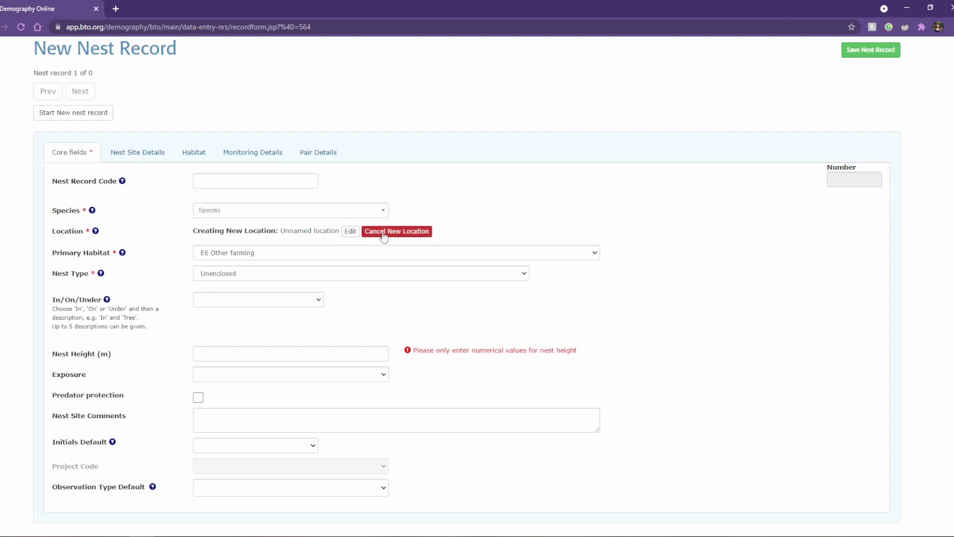
- Set the species to Blackbird (B.) and describe the nest position as In Hedgerow
click(216, 214)
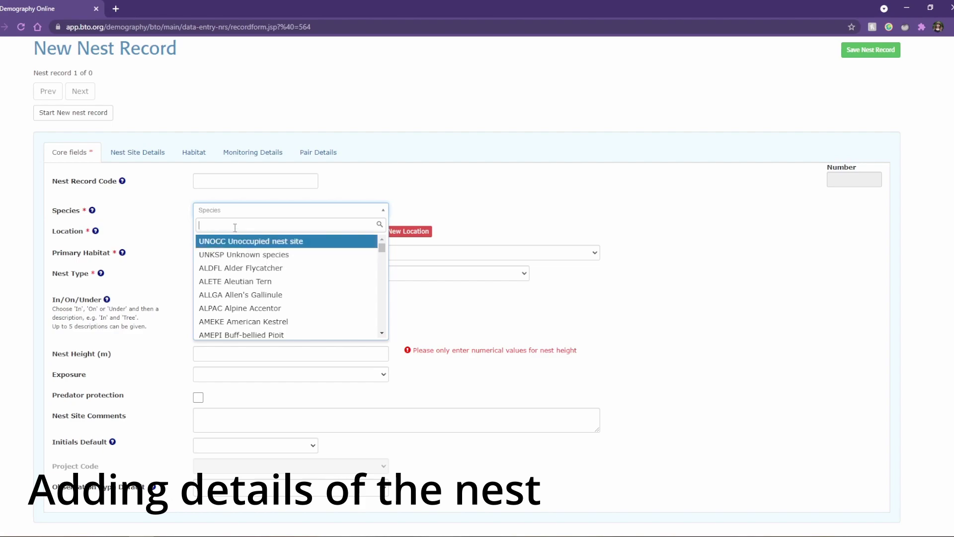
text(b.)
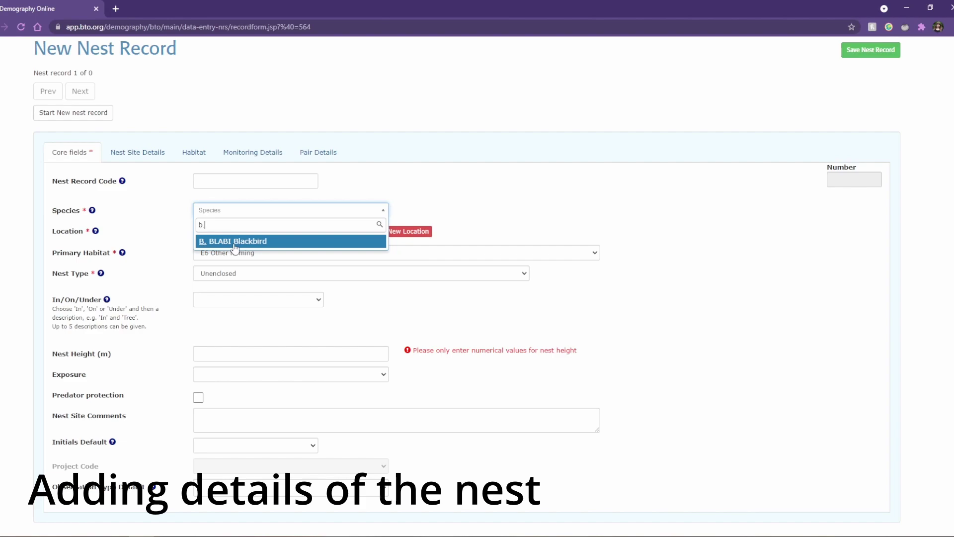
click(236, 241)
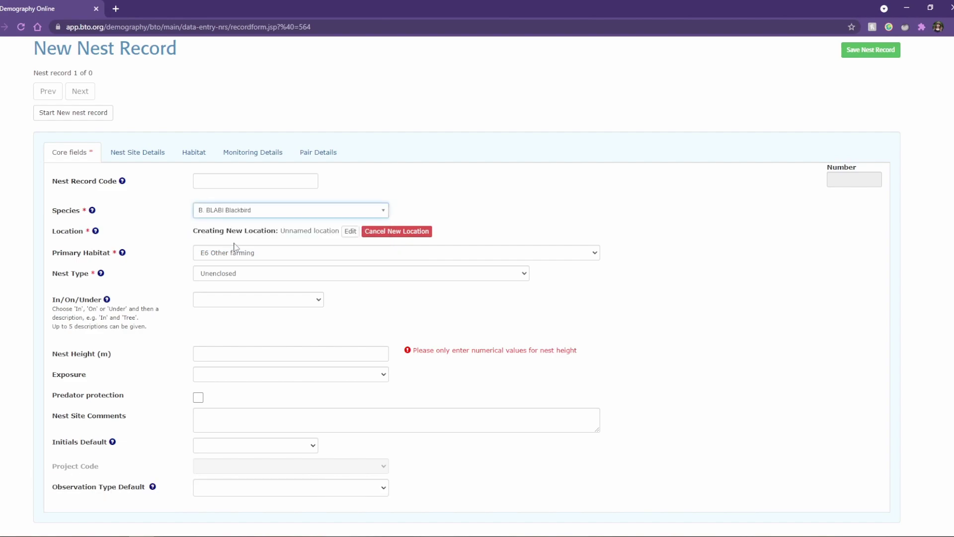
click(224, 302)
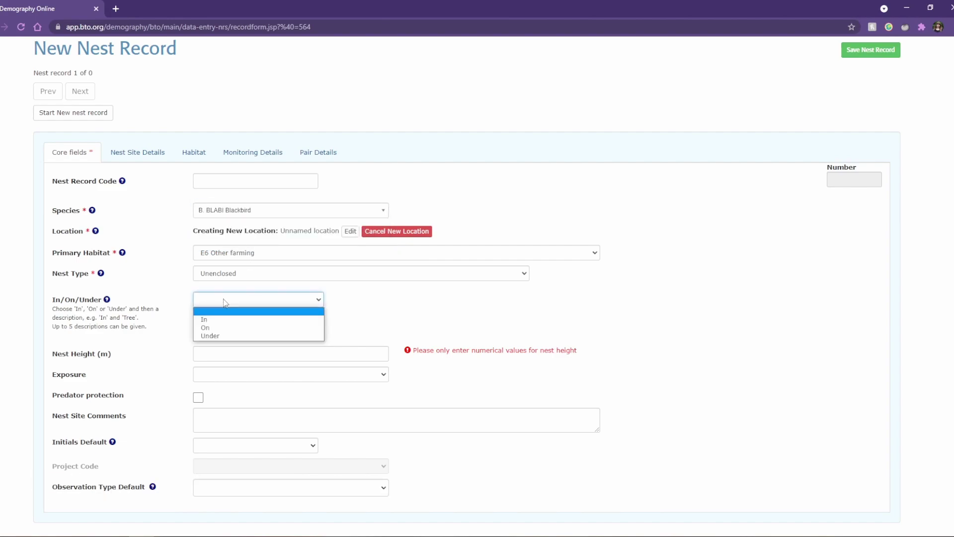
click(254, 318)
click(353, 299)
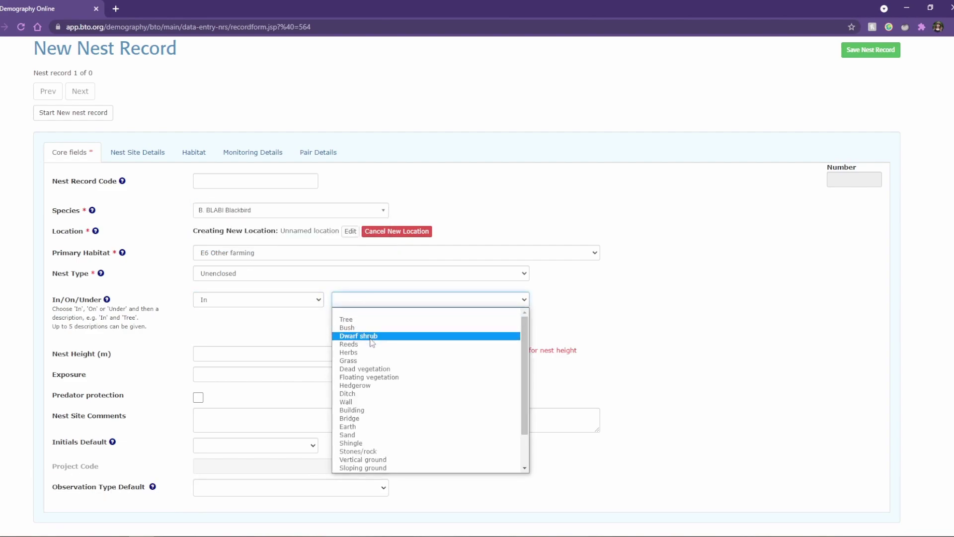
click(366, 386)
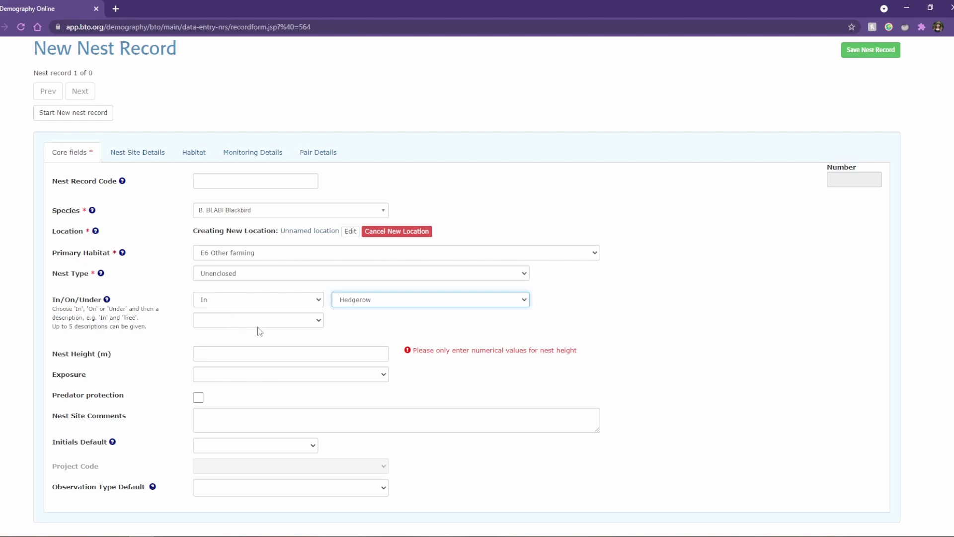
- Set the nest height to 1 m and the exposure to Well hidden
click(205, 354)
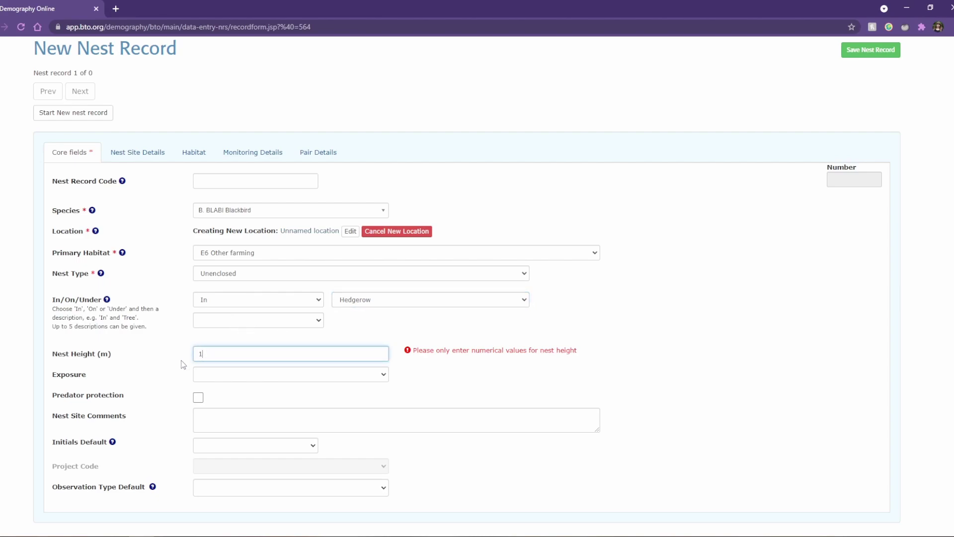
text(1)
scroll(209, 355, down, 2)
click(228, 277)
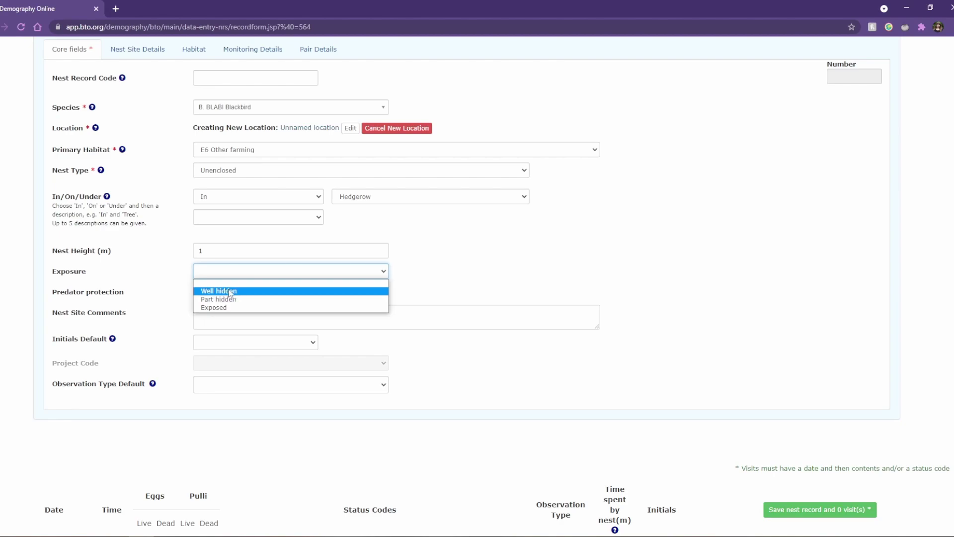
click(228, 292)
click(239, 298)
- Check the choices for the default initials and set the default observation type to Nest visit
scroll(325, 310, down, 1)
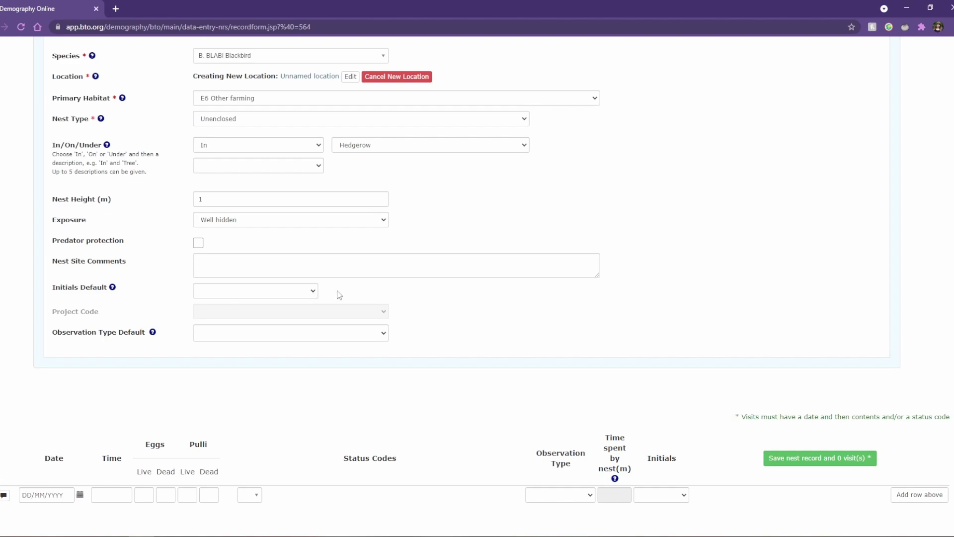
scroll(337, 290, down, 1)
click(314, 240)
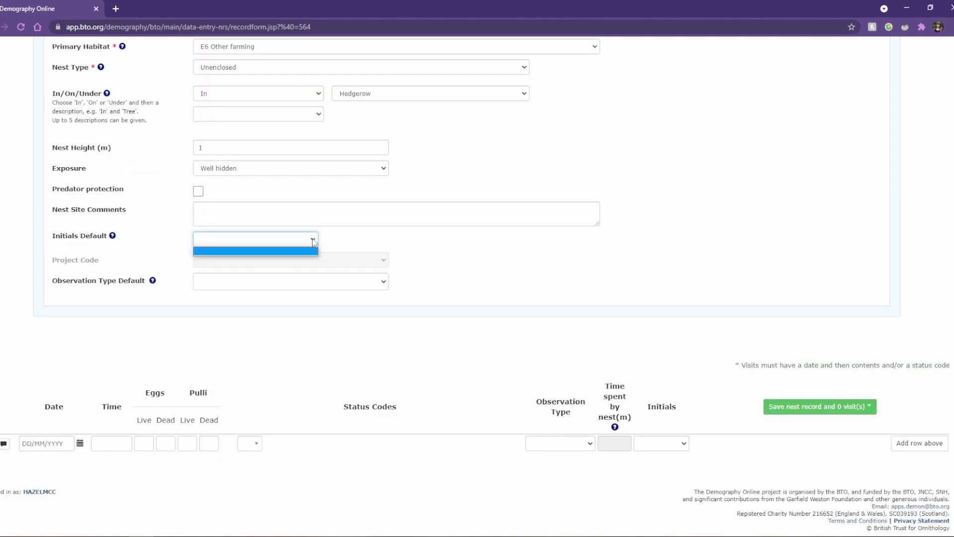
click(313, 240)
click(313, 241)
click(312, 241)
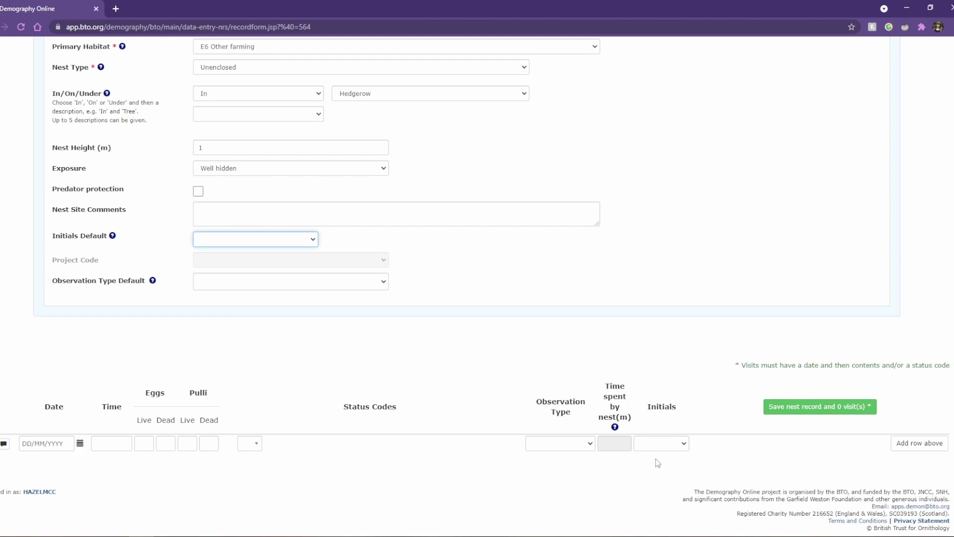
click(212, 285)
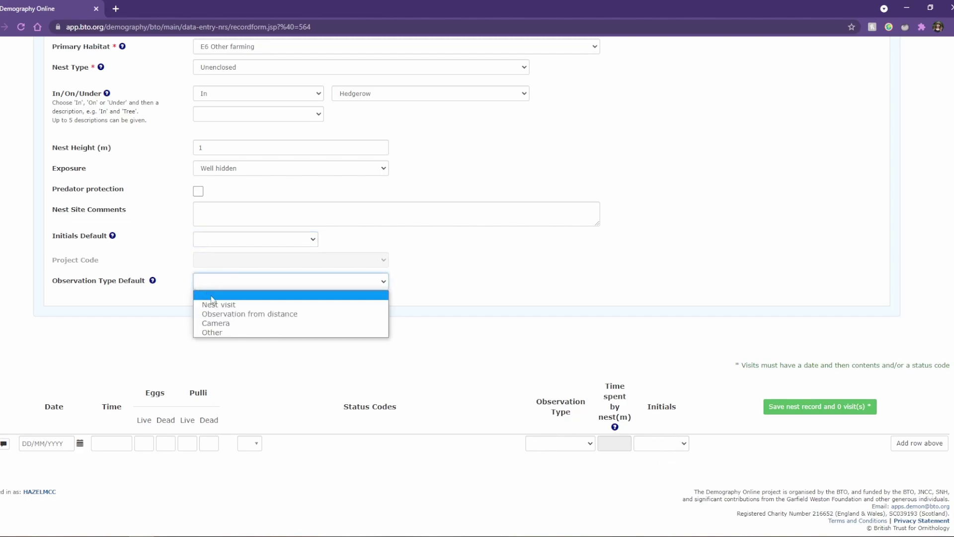
click(239, 305)
- Look over the record's Nest Site Details and Habitat sections and return to the core fields
scroll(273, 317, up, 3)
click(138, 101)
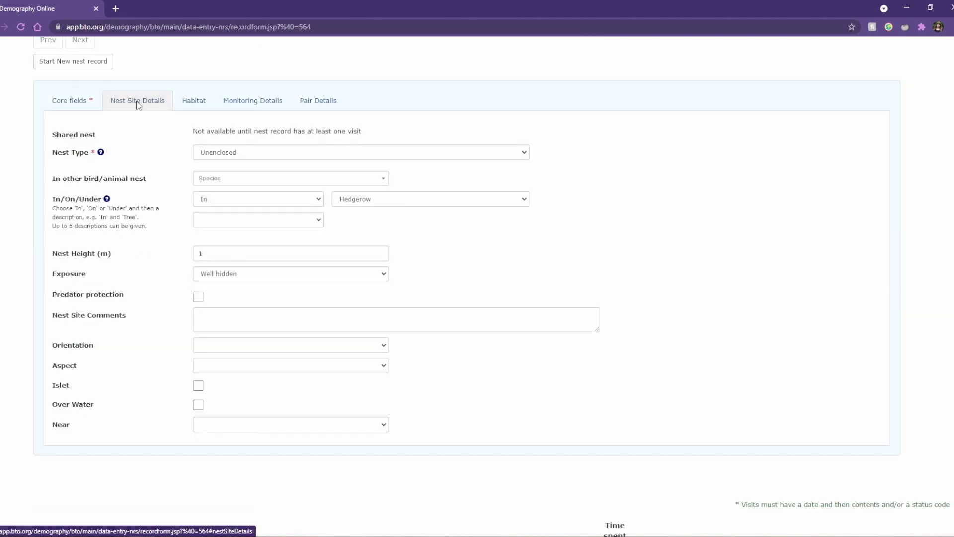
click(189, 108)
click(73, 155)
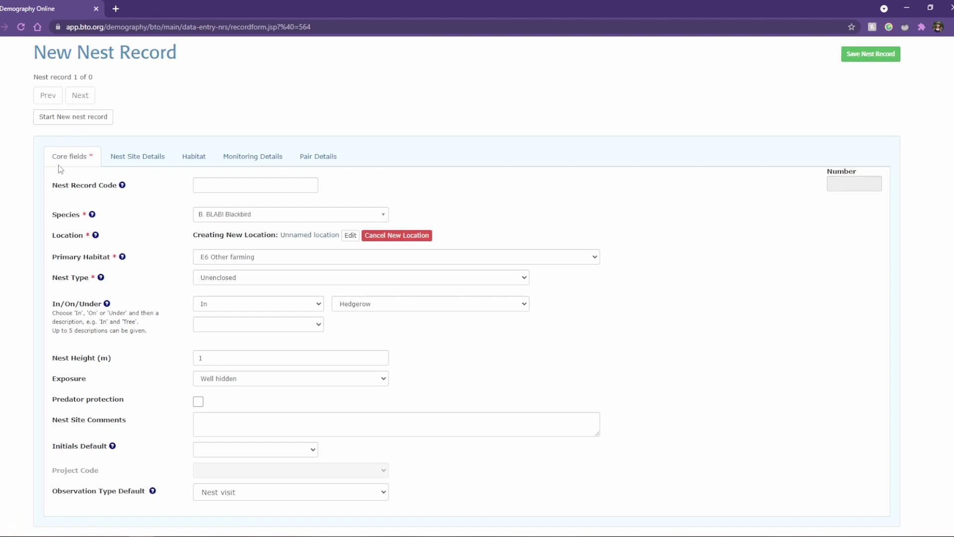
scroll(143, 292, down, 1)
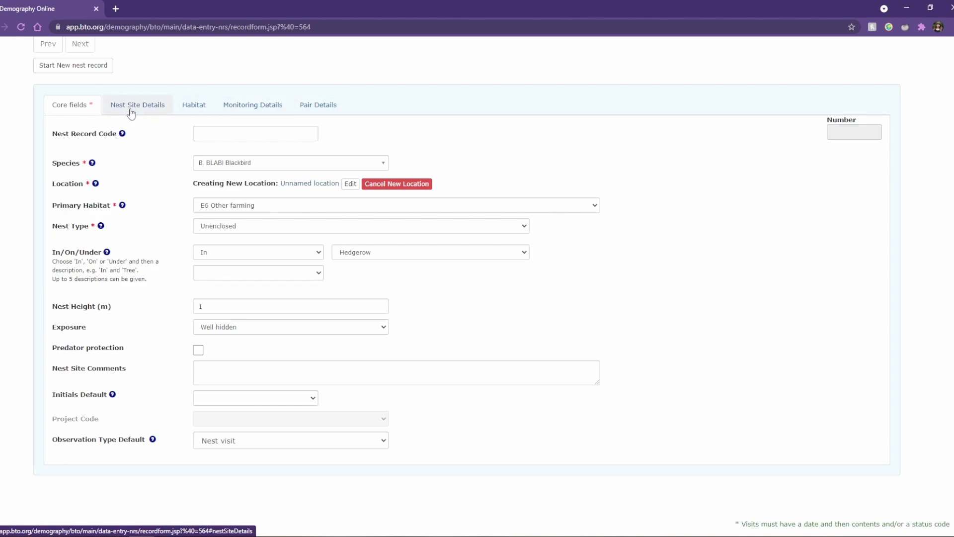
- Save the new Blackbird nest record without any visits
scroll(326, 241, down, 3)
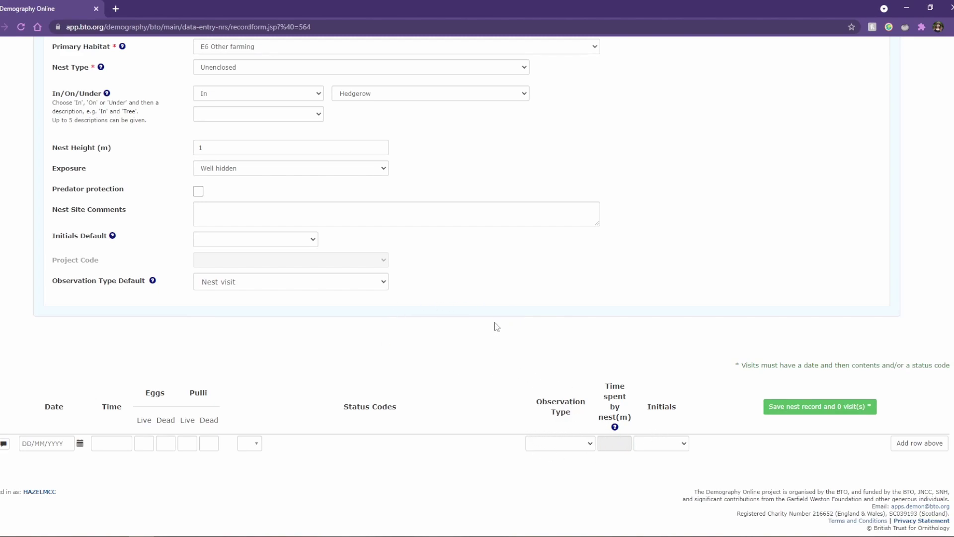
scroll(497, 325, up, 2)
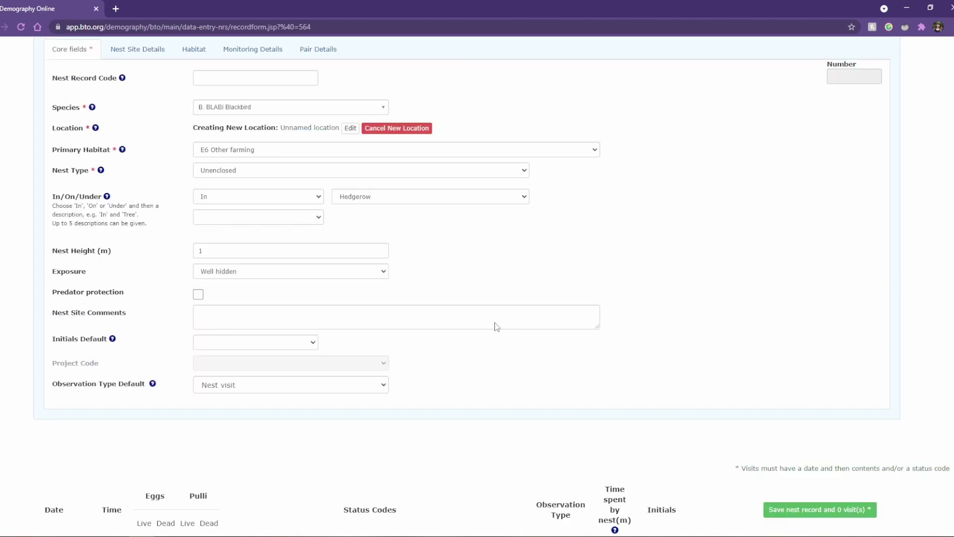
click(797, 510)
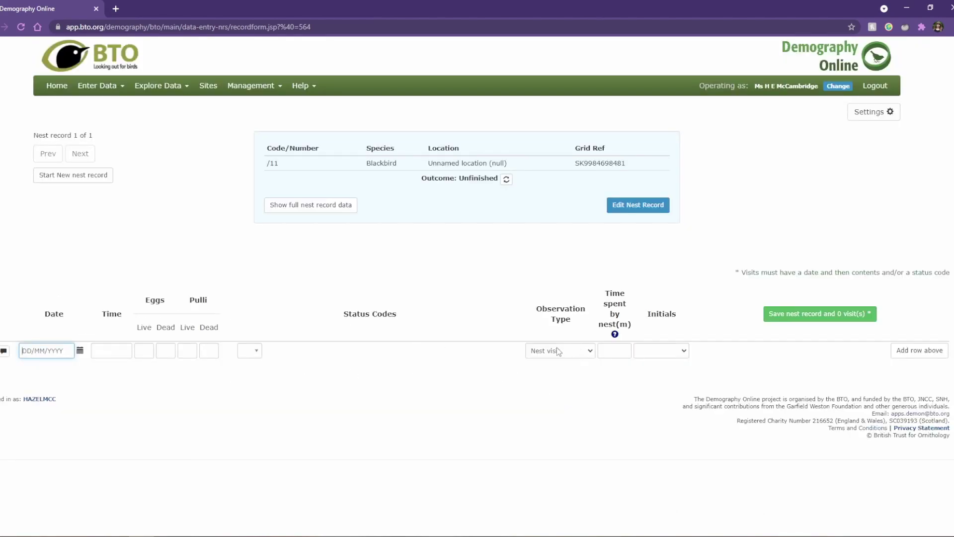
- Check the observation type choices and the comment box for the first visit, keeping Nest visit and no comment
click(590, 351)
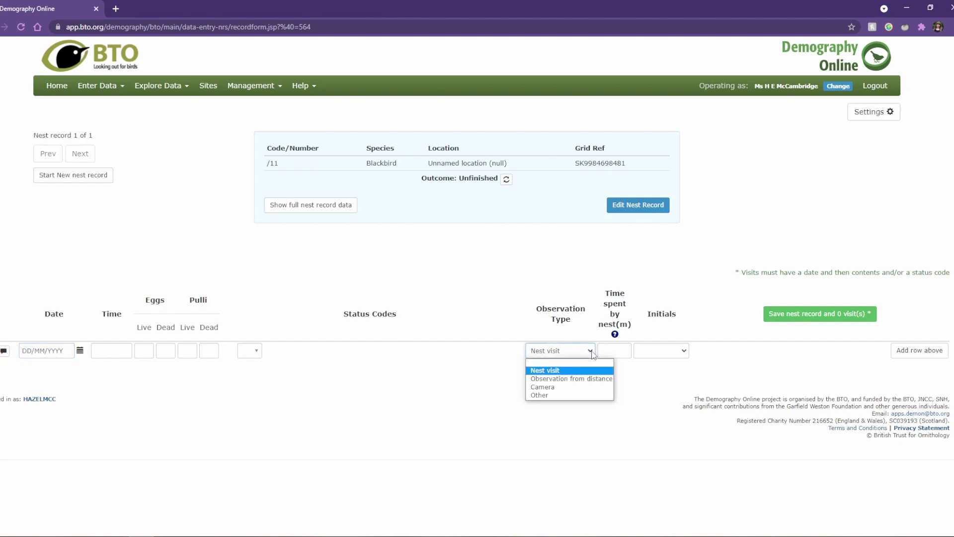
click(569, 373)
click(446, 382)
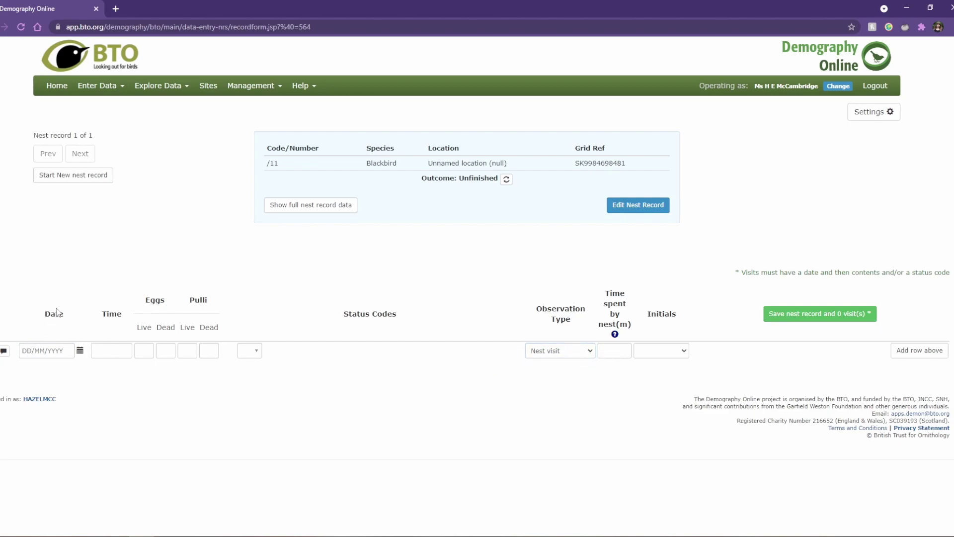
click(3, 352)
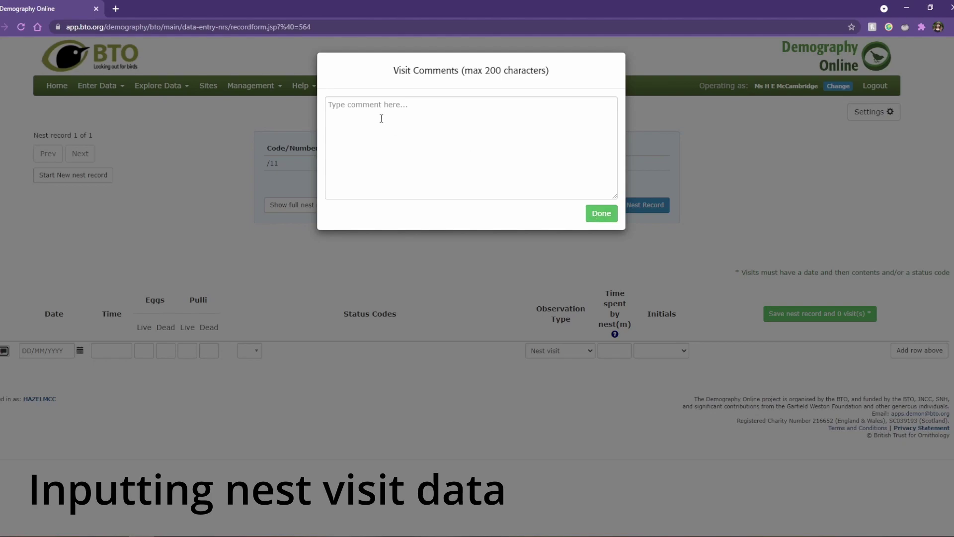
click(602, 215)
- Set the first visit's date to 25/03/2021 and its time to 13:00
click(22, 350)
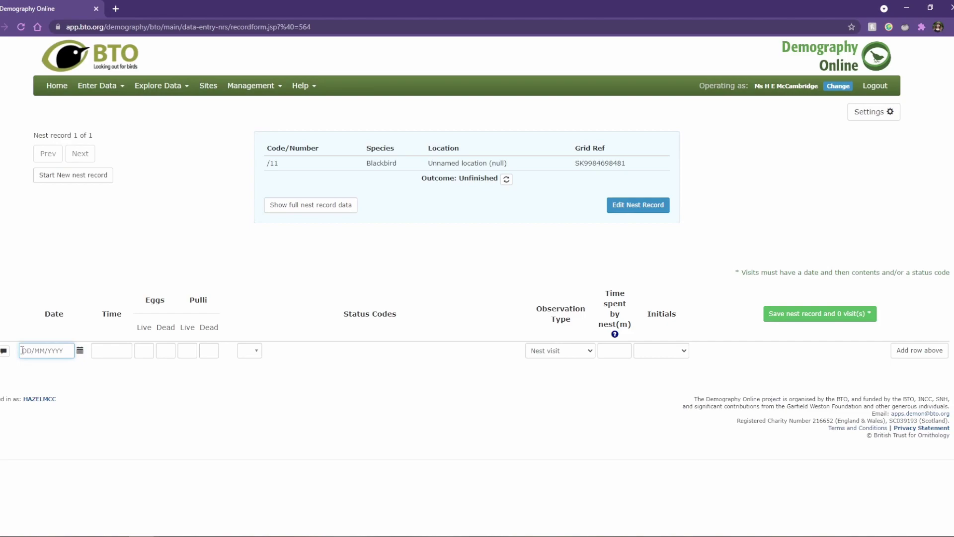
text(25/03/2021)
click(80, 351)
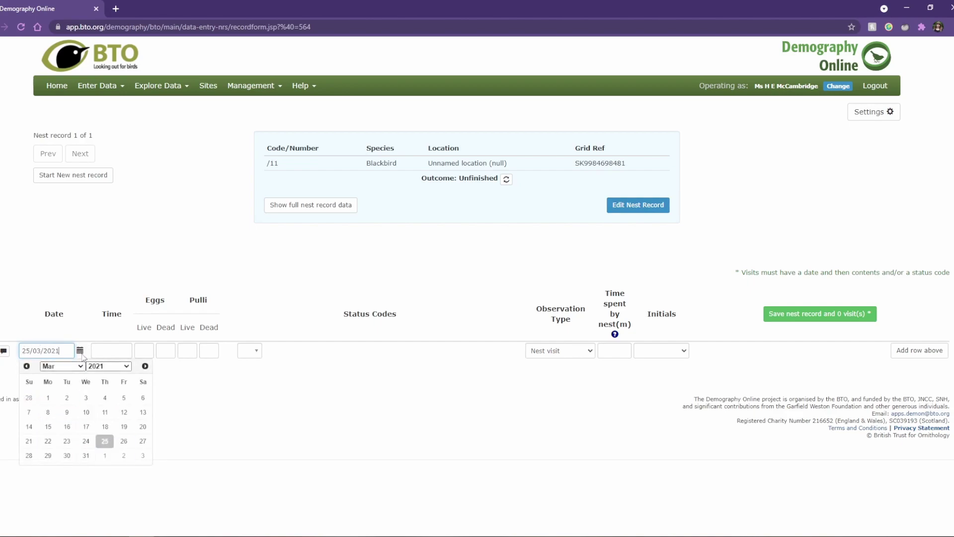
click(101, 346)
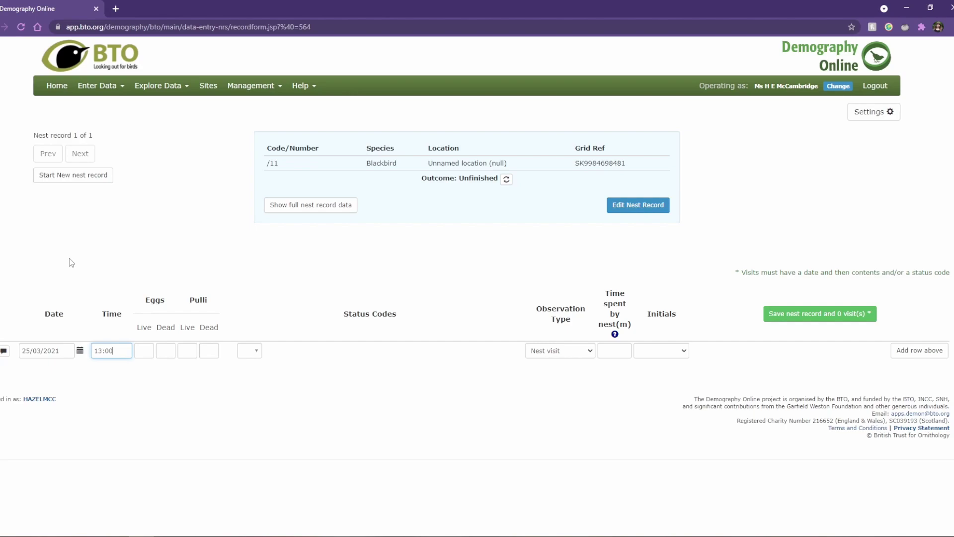
click(155, 385)
- Record 3 live eggs for the 25/03/2021 visit, leaving the dead egg and pulli counts empty
click(145, 352)
click(165, 350)
click(187, 351)
click(209, 351)
click(143, 351)
click(202, 415)
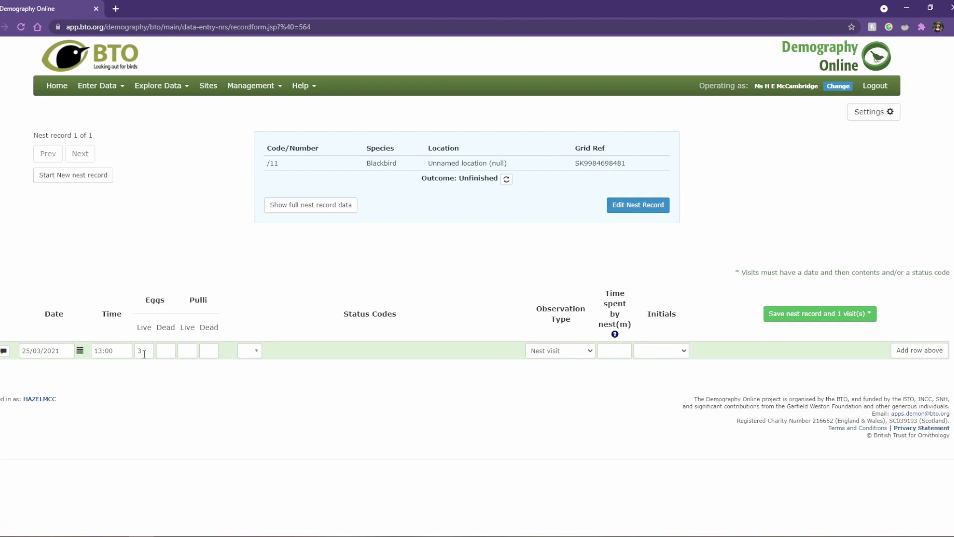
key(Tab)
key(Tab)
key(Tab)
key(Tab)
- Look through the available status codes for the visit, from the Territory and Parents groups to No Breeding
click(257, 352)
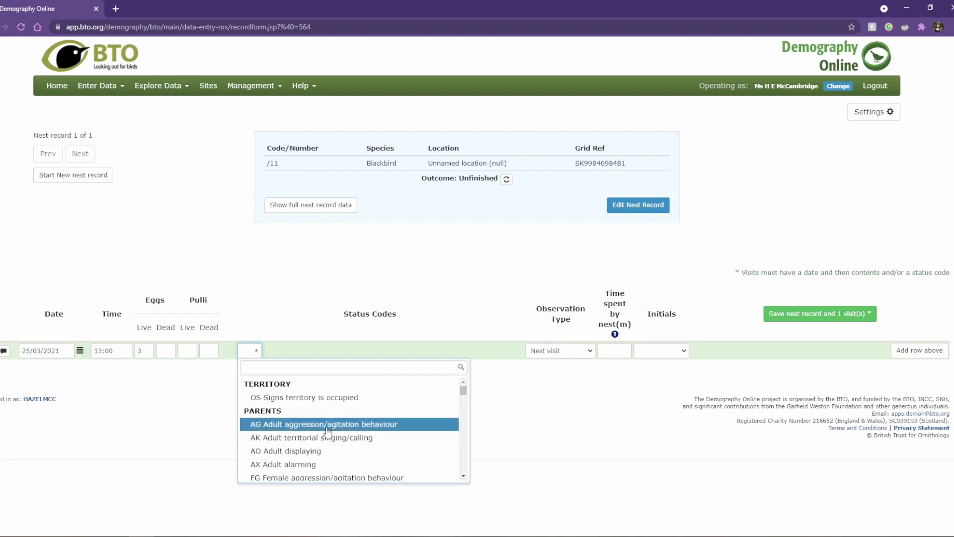
scroll(330, 432, down, 1)
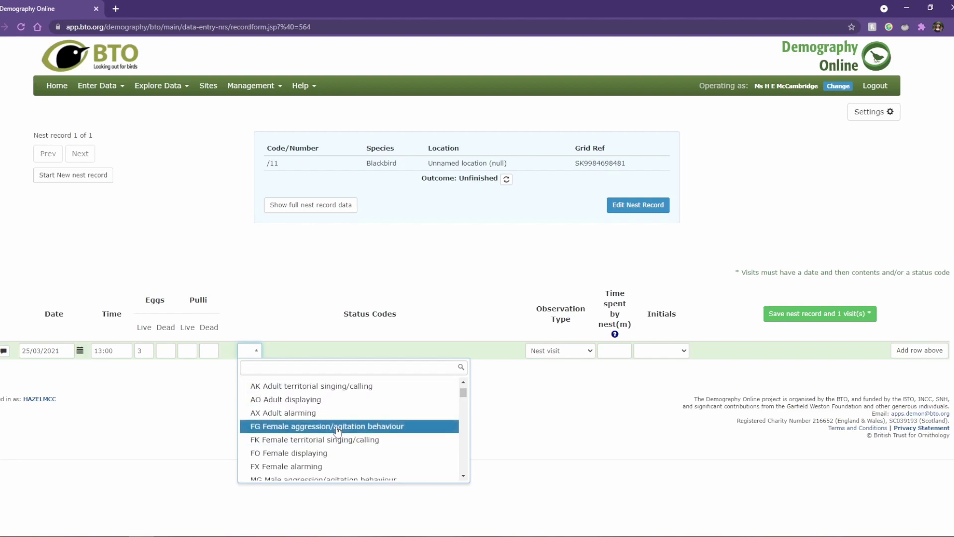
scroll(333, 430, down, 1)
scroll(321, 430, up, 2)
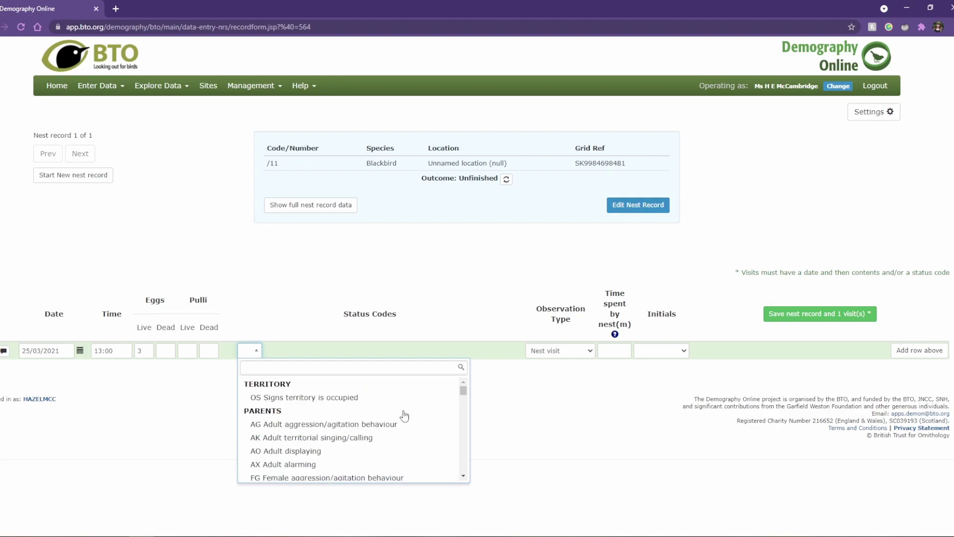
scroll(308, 419, down, 5)
scroll(295, 420, down, 3)
scroll(278, 422, up, 2)
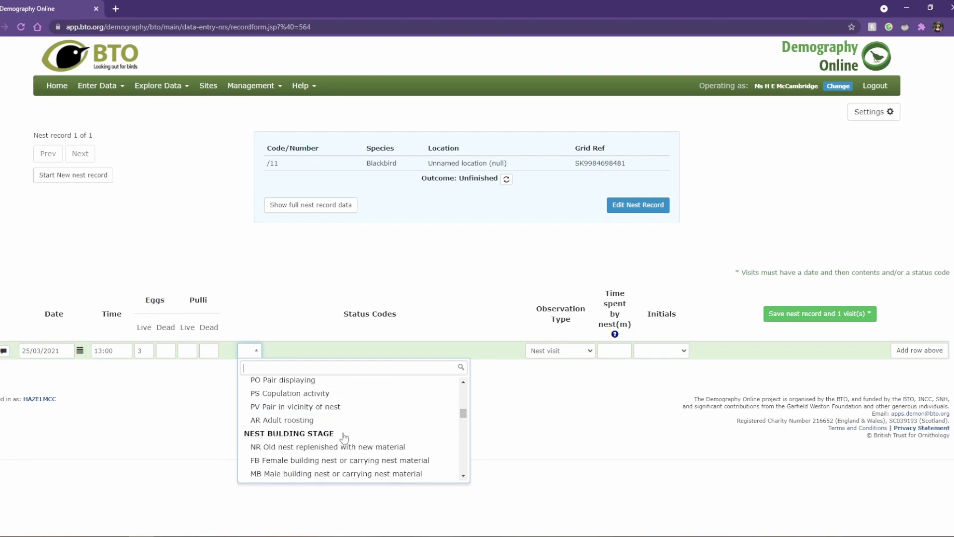
scroll(344, 437, down, 3)
scroll(298, 420, down, 2)
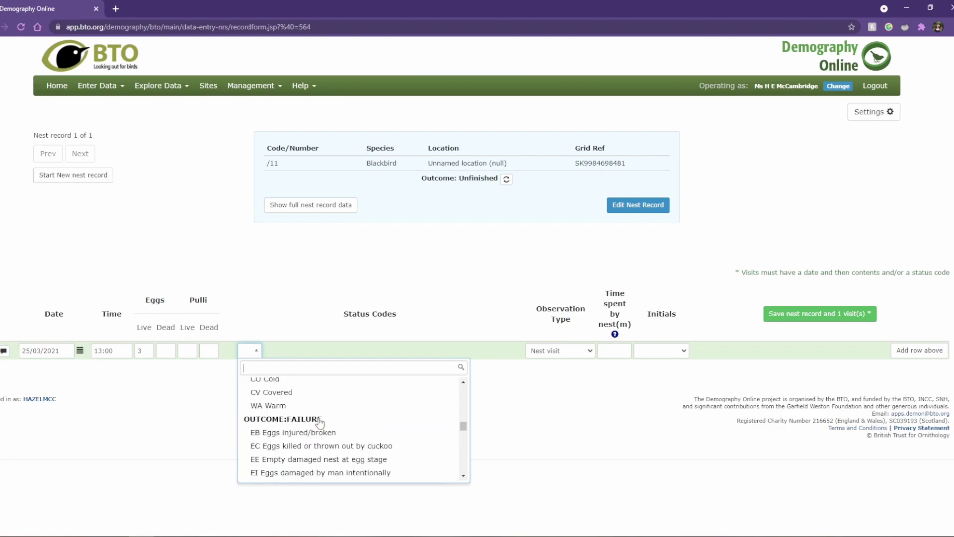
scroll(318, 426, down, 5)
scroll(332, 426, down, 2)
scroll(326, 439, down, 3)
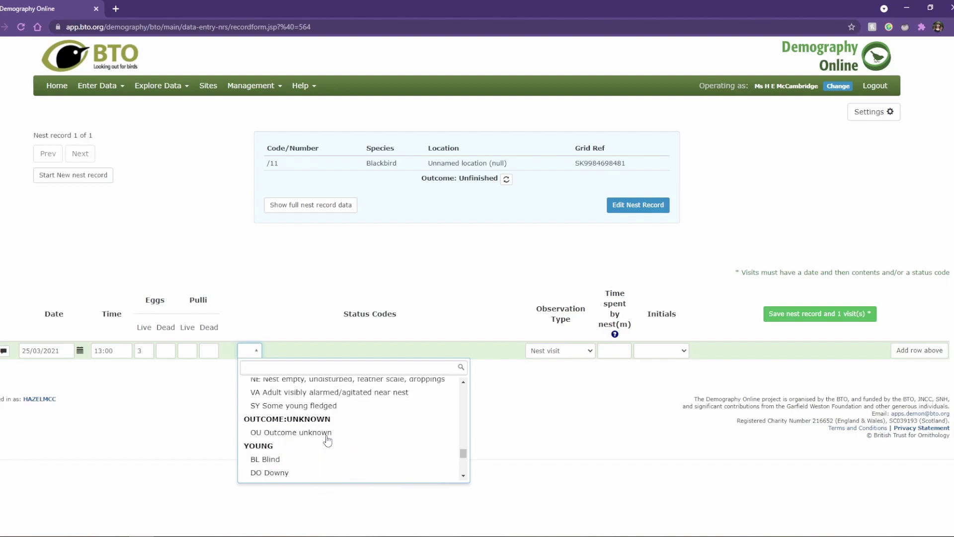
scroll(310, 432, down, 1)
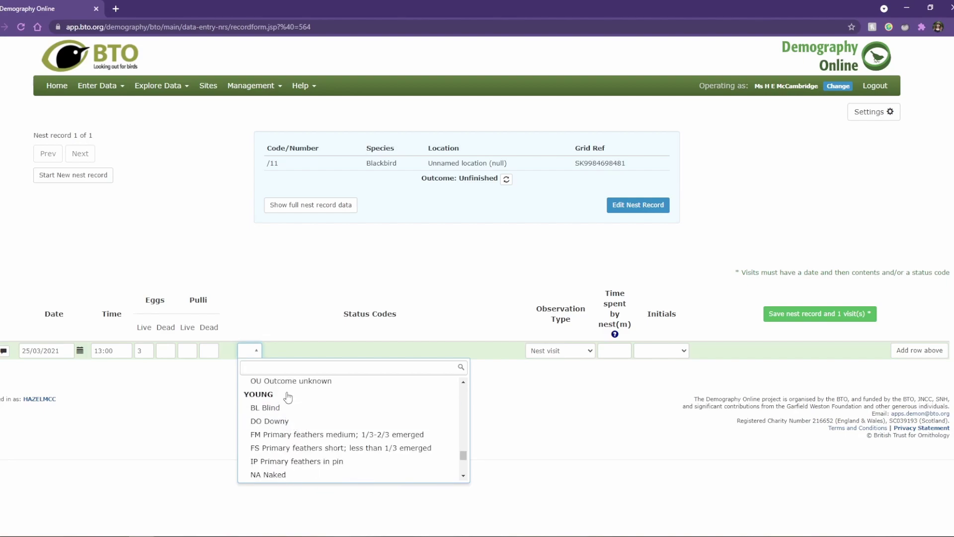
scroll(302, 425, down, 4)
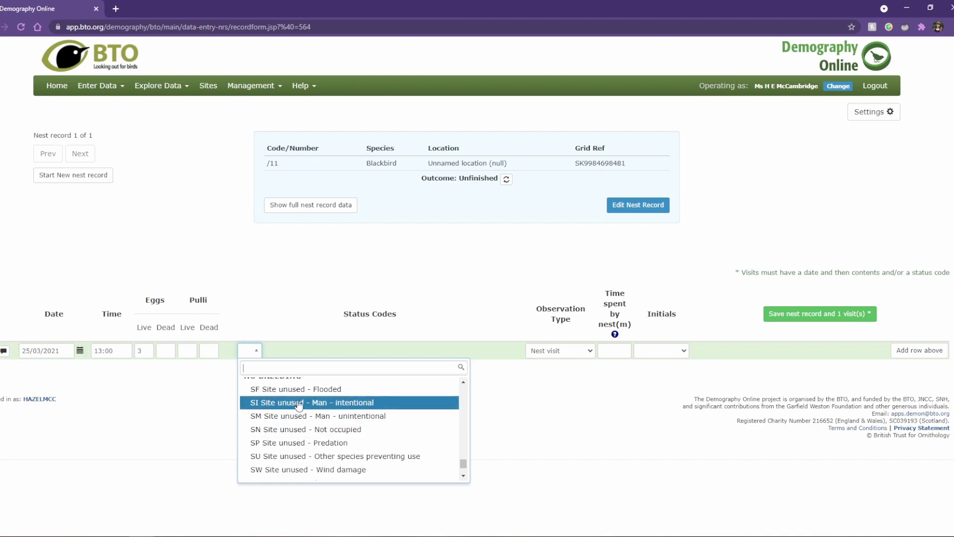
scroll(302, 403, up, 1)
scroll(302, 404, down, 1)
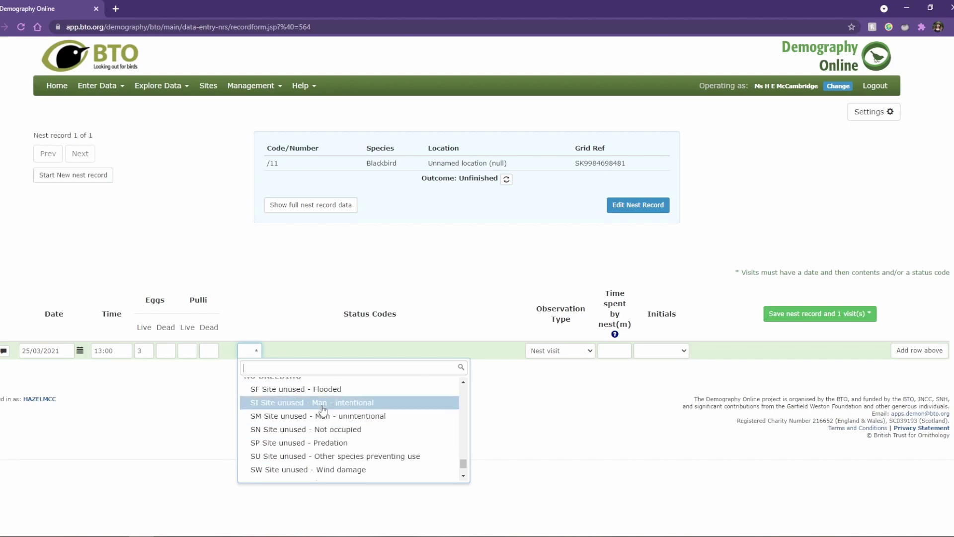
scroll(312, 394, up, 1)
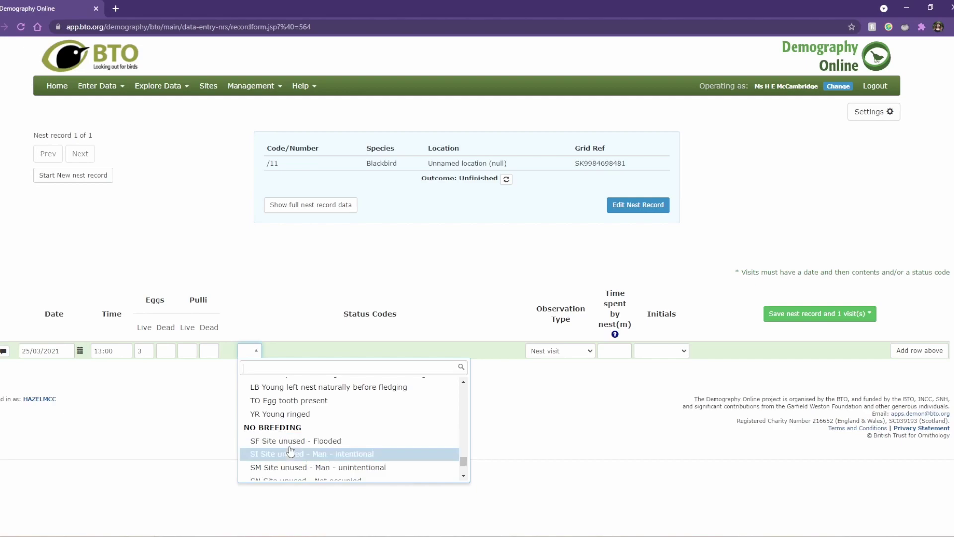
scroll(302, 457, down, 2)
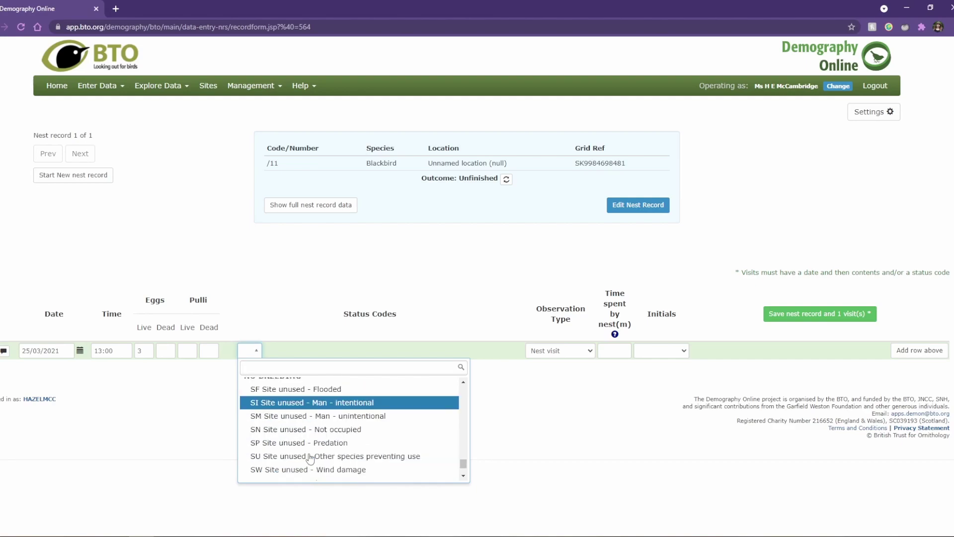
scroll(305, 458, up, 4)
scroll(309, 458, up, 8)
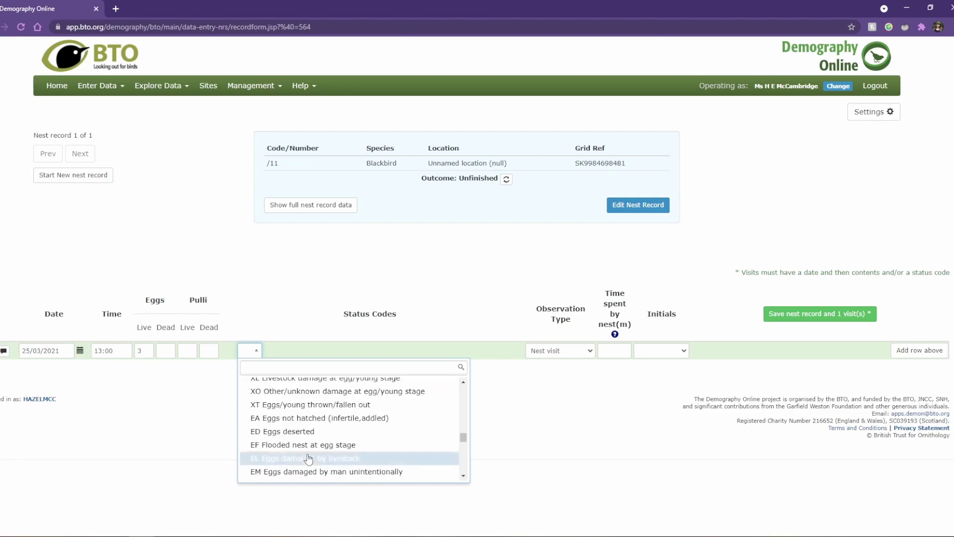
scroll(309, 458, up, 4)
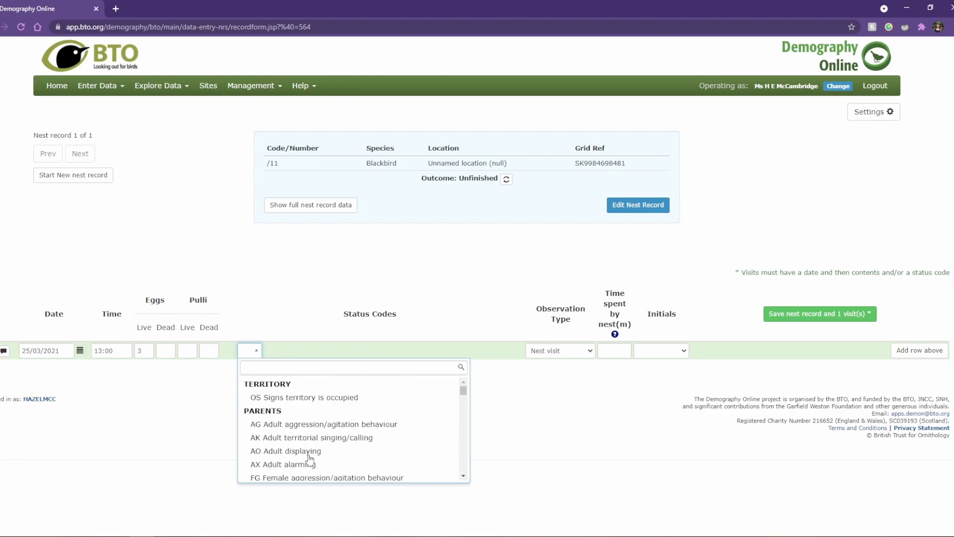
- Add the status codes AX (Adult alarming) and CO (Cold) to the 25/03/2021 visit
scroll(303, 447, down, 1)
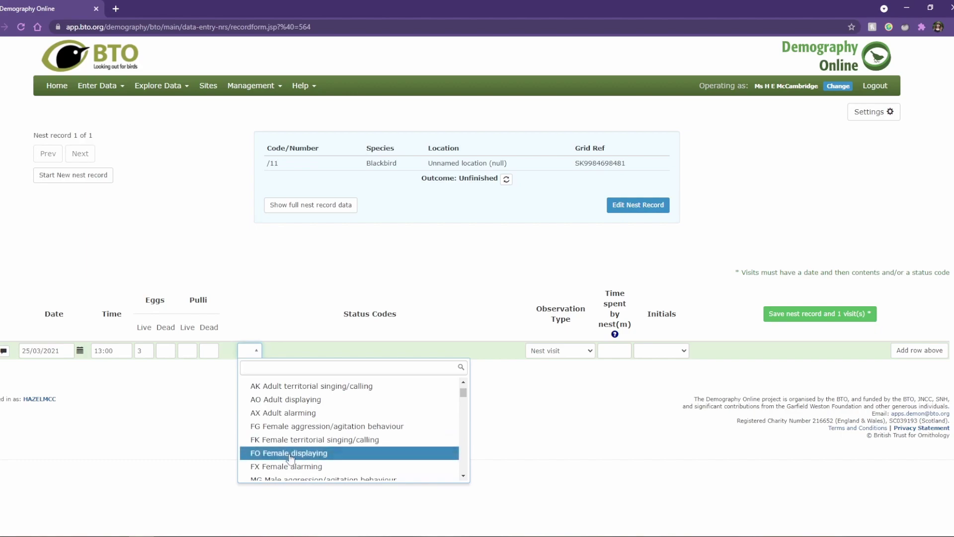
click(290, 416)
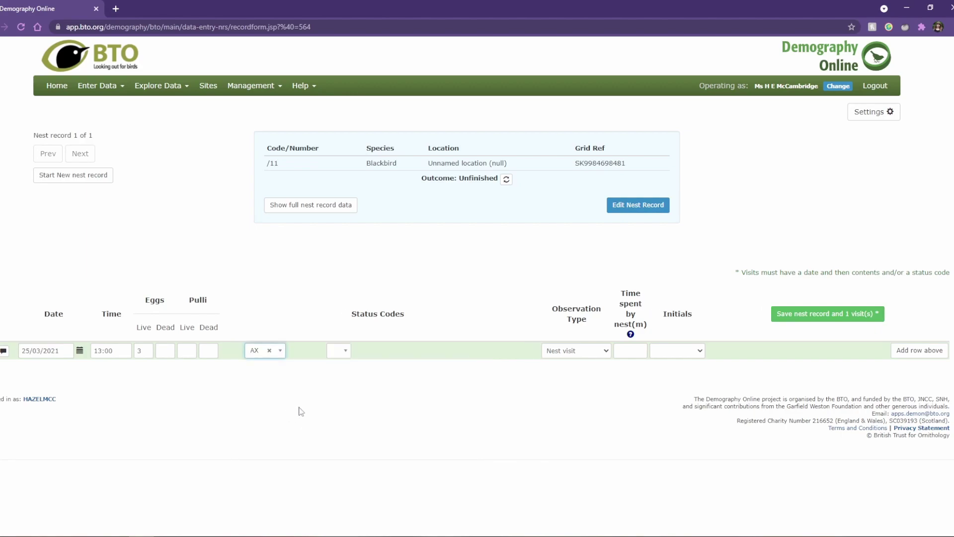
click(348, 351)
scroll(381, 437, down, 8)
scroll(382, 438, down, 5)
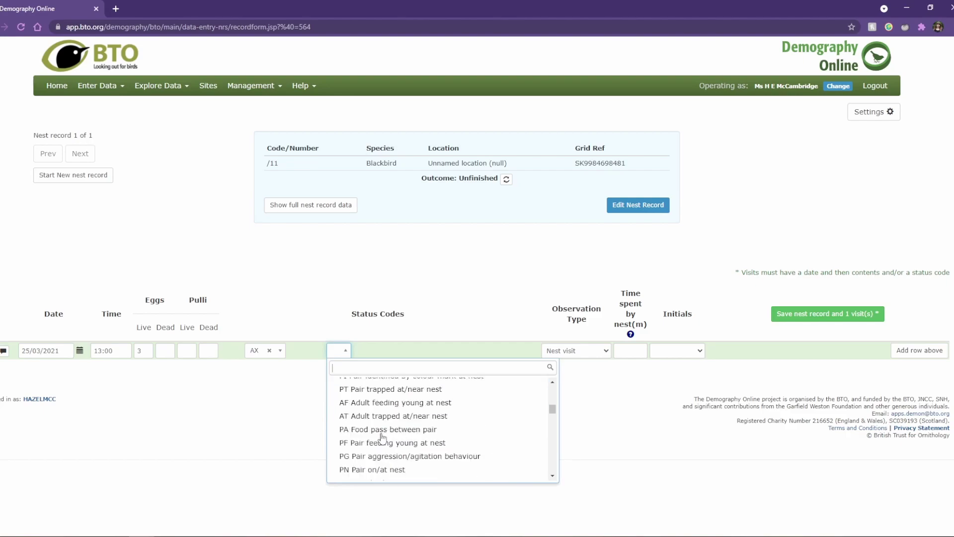
scroll(382, 437, down, 3)
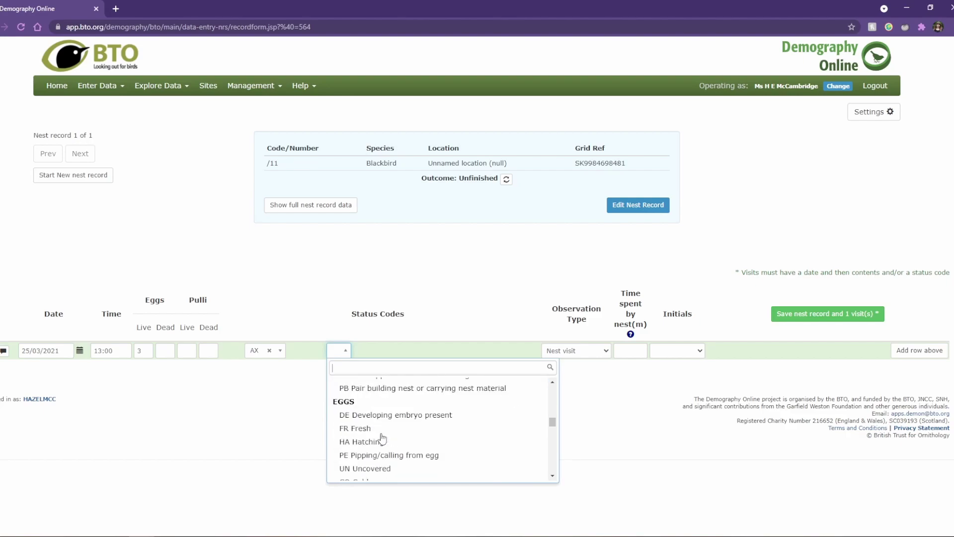
scroll(382, 437, down, 2)
click(370, 429)
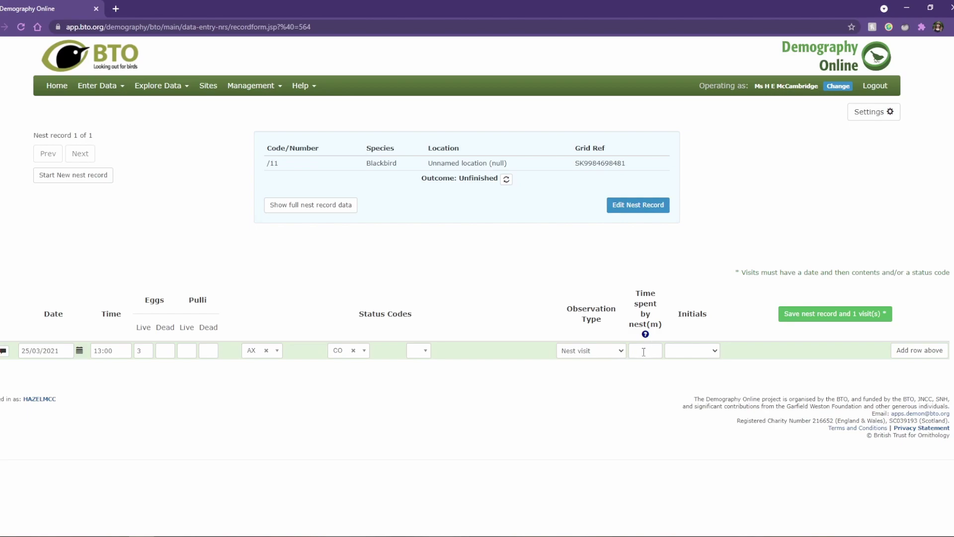
- Set the time spent by the nest to 2 minutes and leave the visit's initials blank
mouse_move(644, 339)
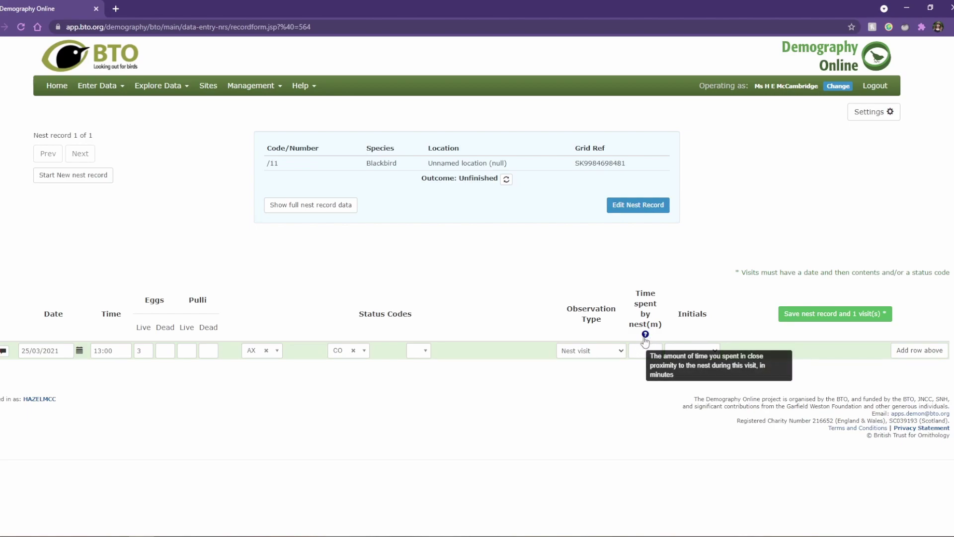
click(645, 350)
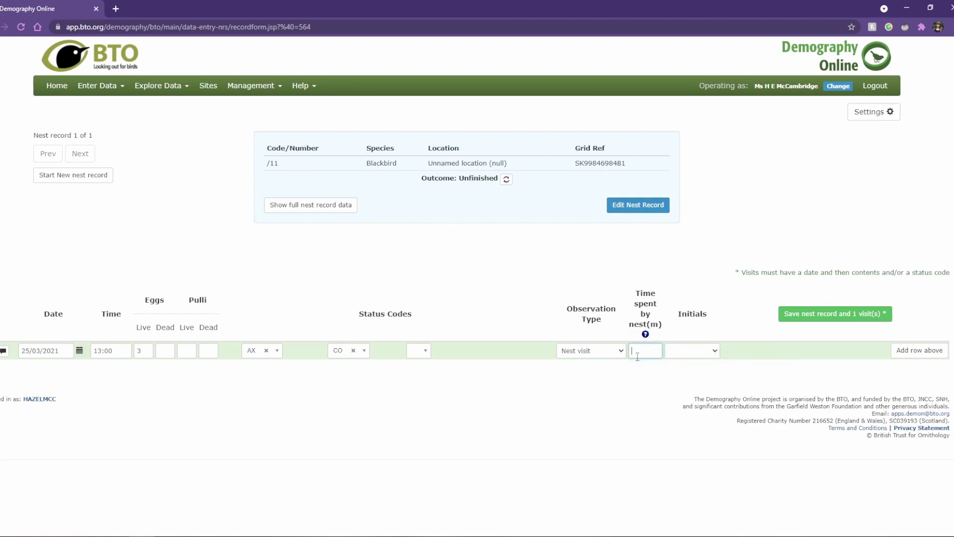
text(2)
click(692, 374)
click(703, 350)
click(714, 350)
click(765, 376)
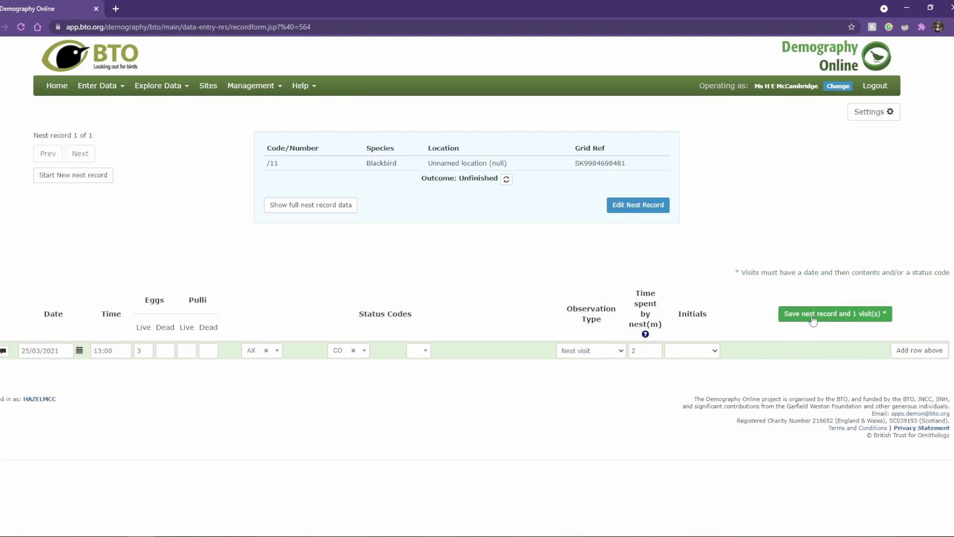
- Add a second visit row dated 03/04/2021 at 08:00 with 4 live eggs
click(919, 351)
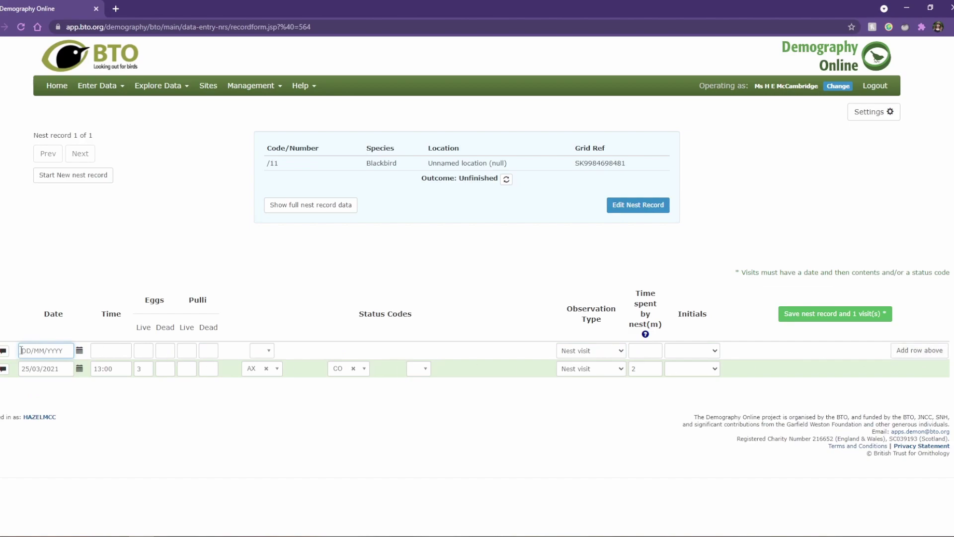
text(0)
click(100, 344)
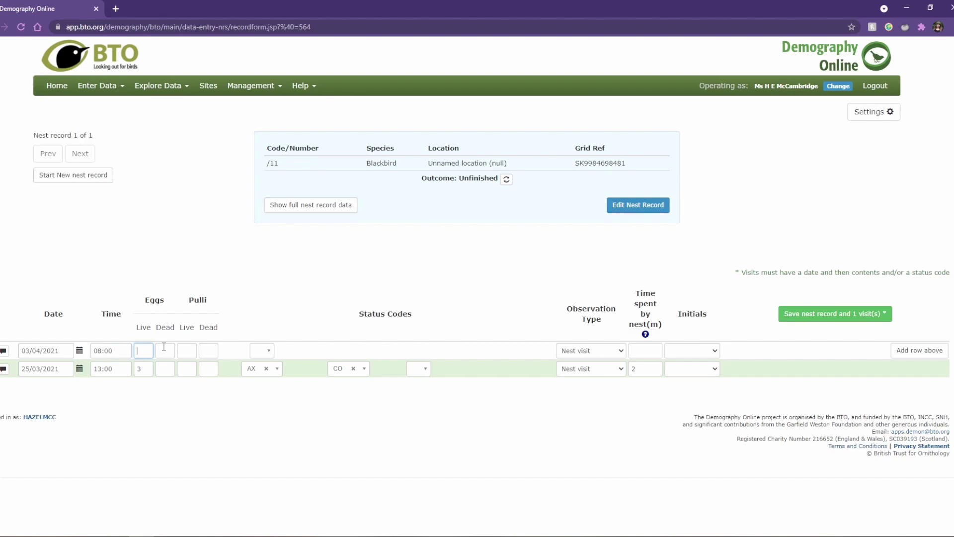
click(266, 317)
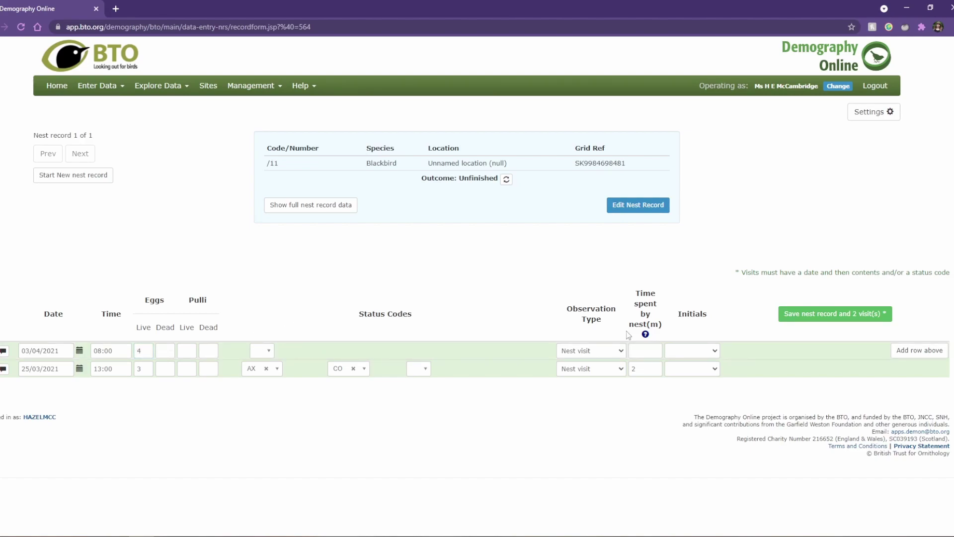
- Add a third visit row dated 05/05/2021 at 09:00 with 4 dead eggs
click(935, 354)
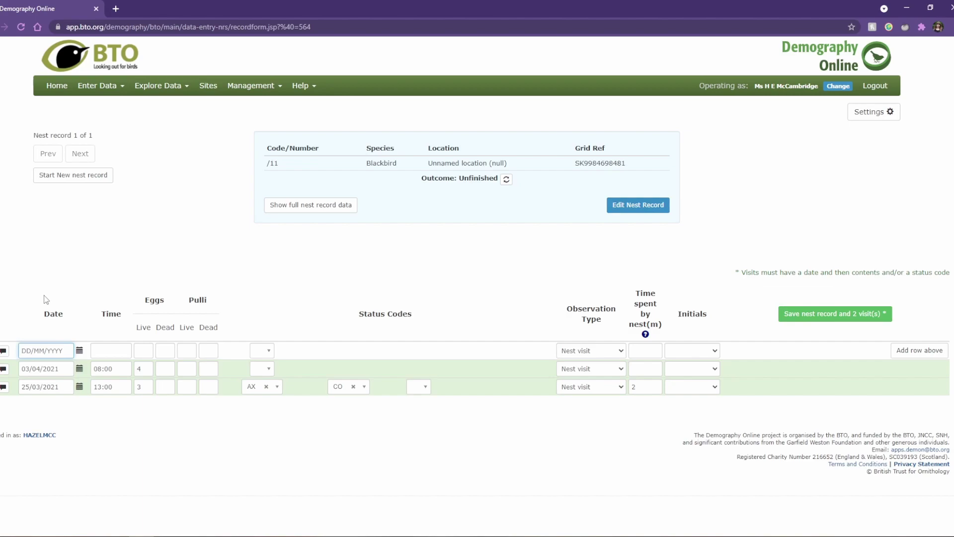
text(05/05/2021)
click(94, 352)
text(09:00)
click(272, 266)
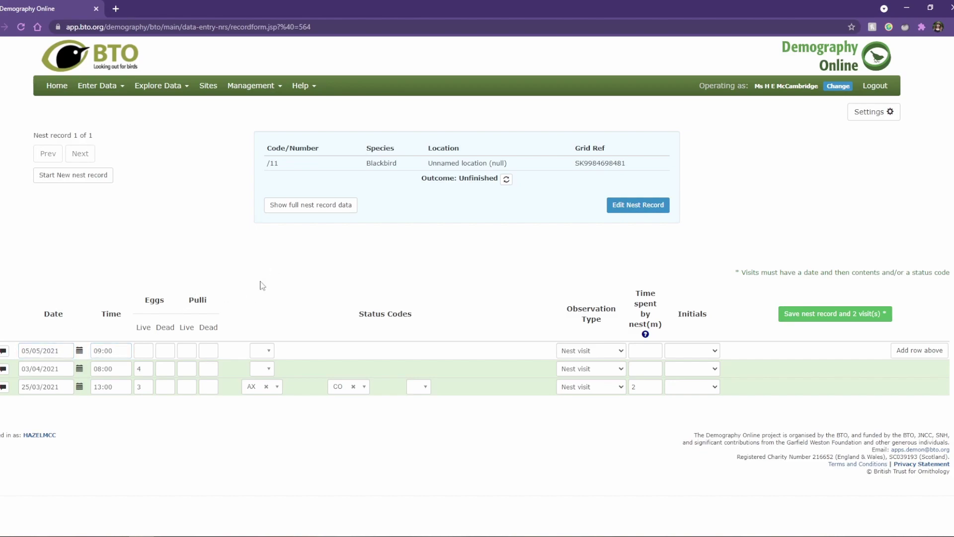
click(164, 350)
- Add the status code ED (Eggs deserted) to the 05/05/2021 visit and save the nest record with its visits
click(268, 354)
scroll(367, 427, down, 5)
scroll(374, 432, down, 6)
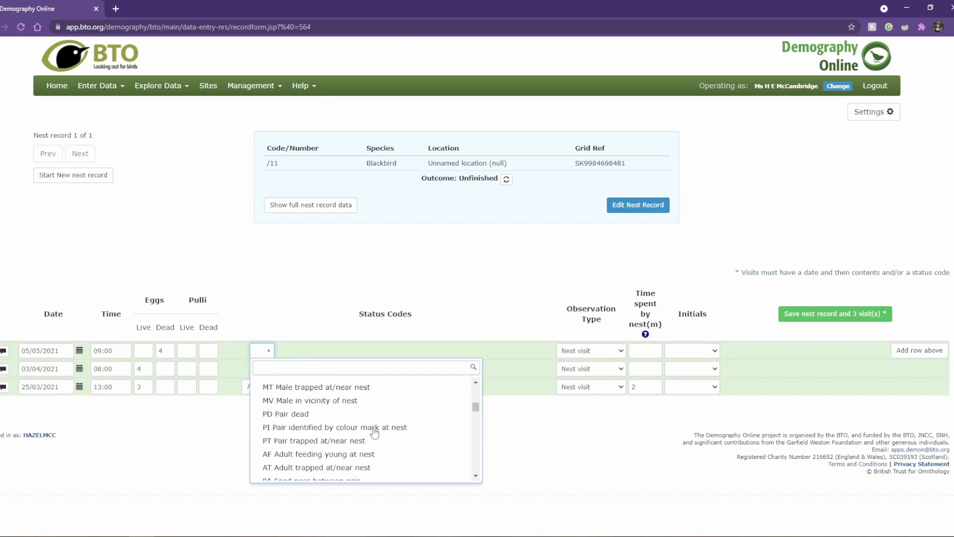
click(374, 430)
scroll(380, 432, down, 1)
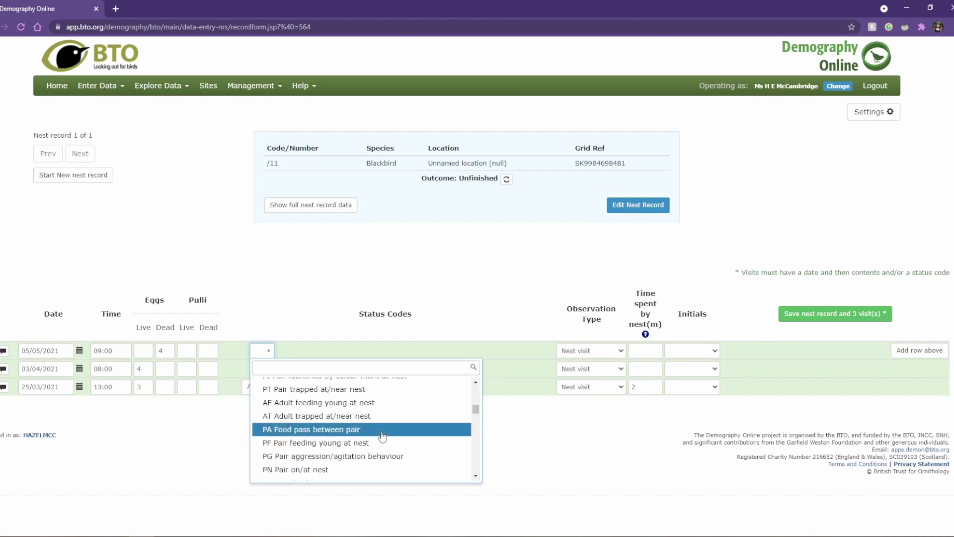
scroll(395, 433, down, 3)
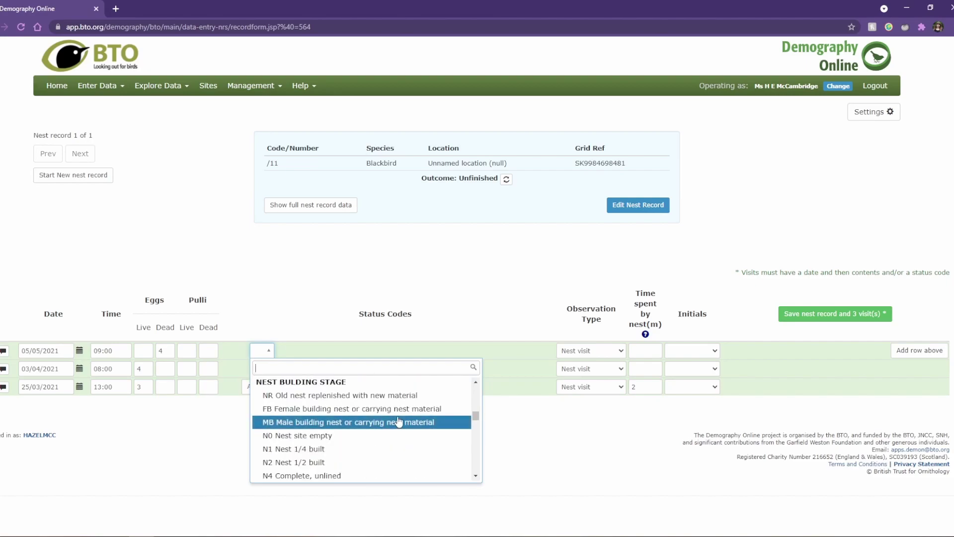
scroll(380, 421, down, 10)
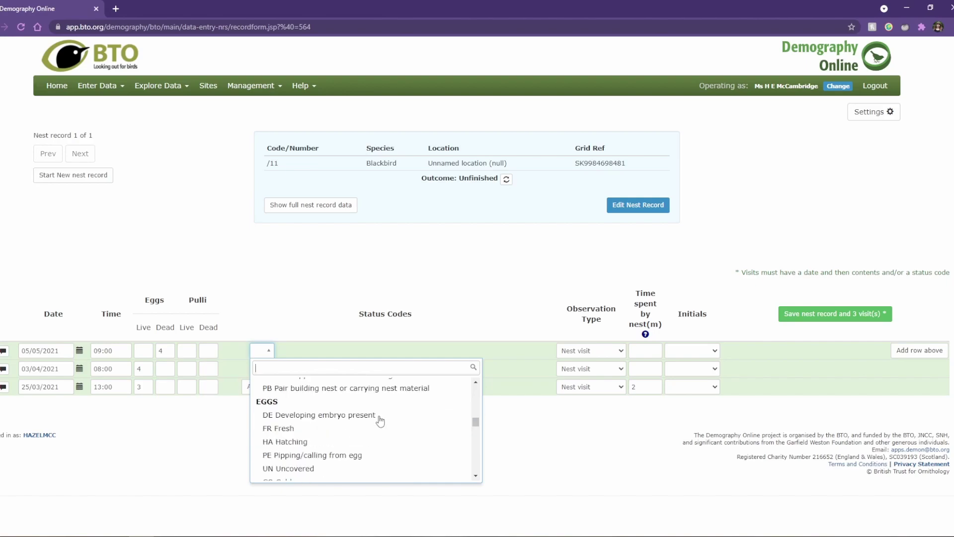
scroll(380, 422, up, 1)
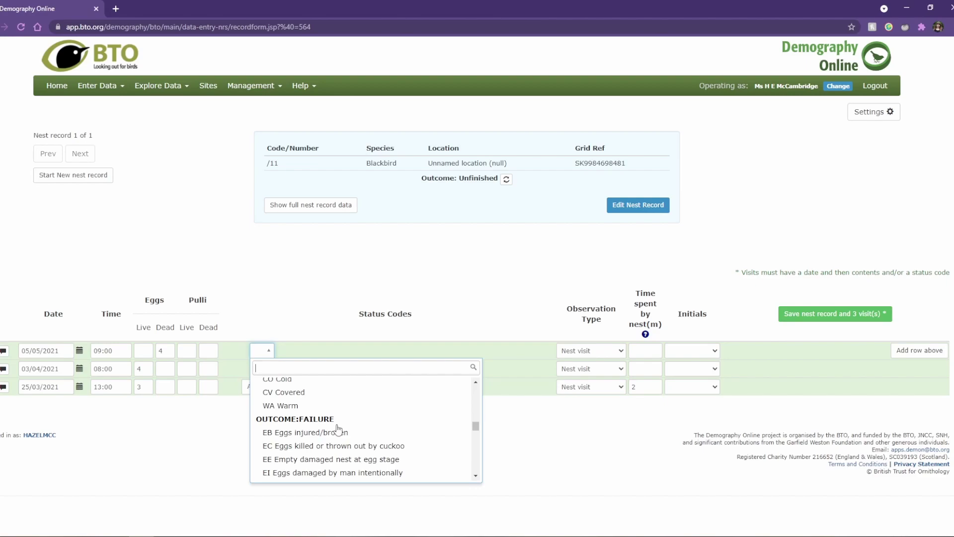
scroll(338, 428, down, 3)
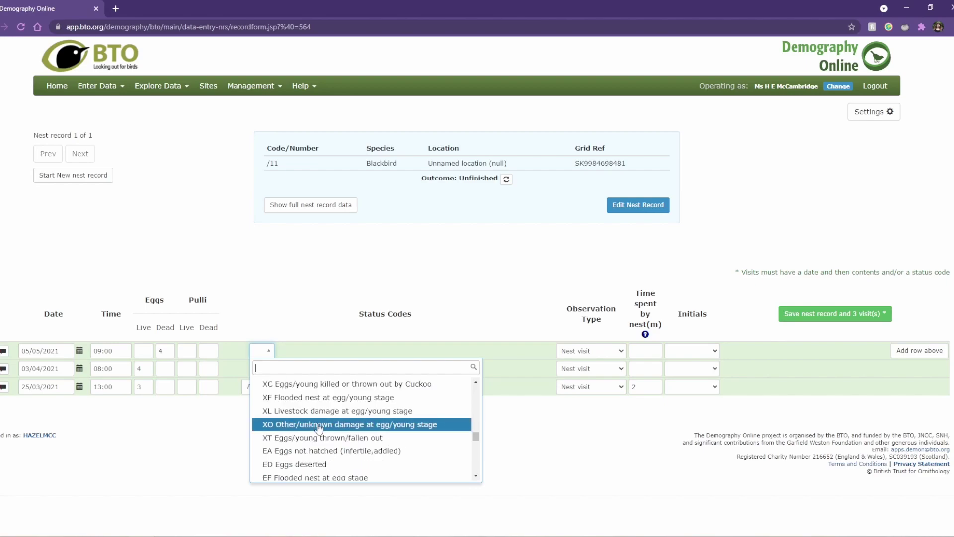
click(312, 465)
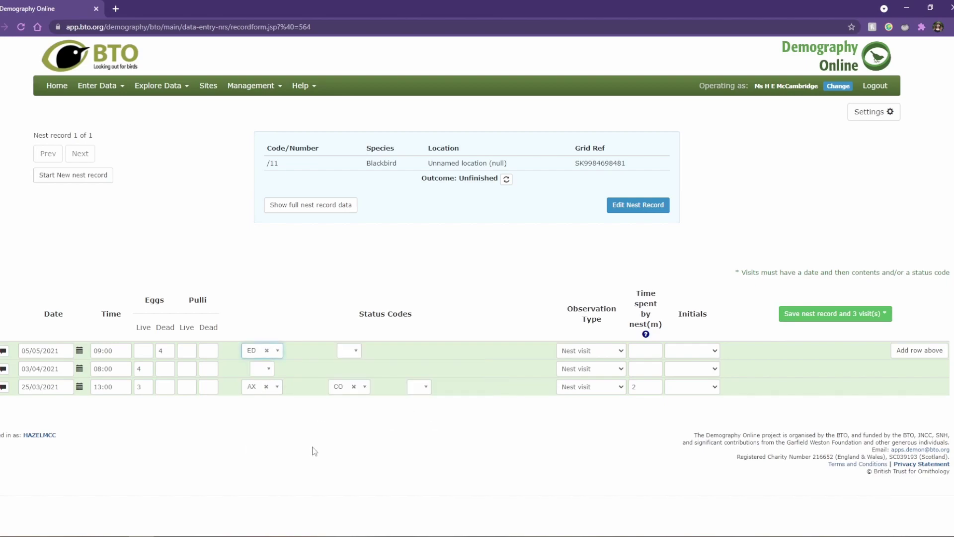
click(841, 320)
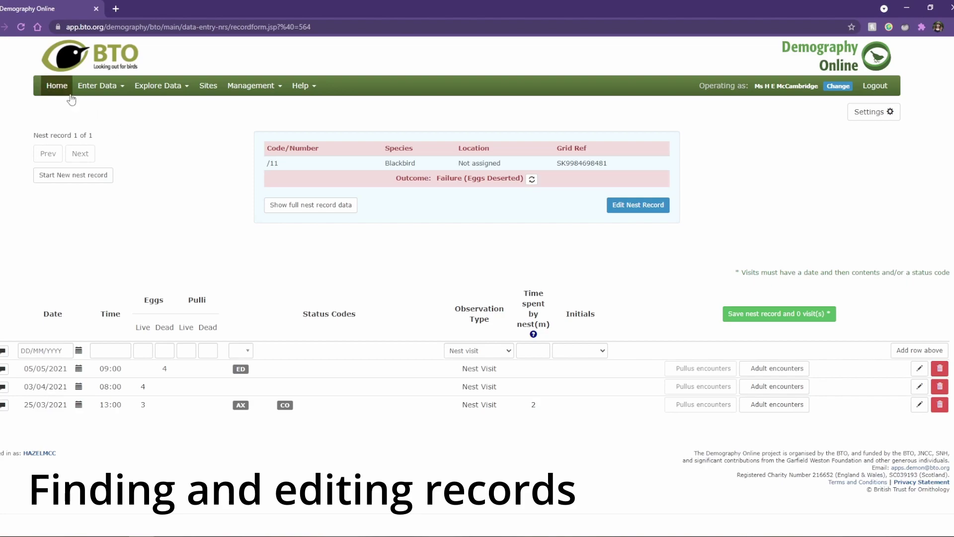
- Go to the Explore Nest Recording Data search page
click(179, 88)
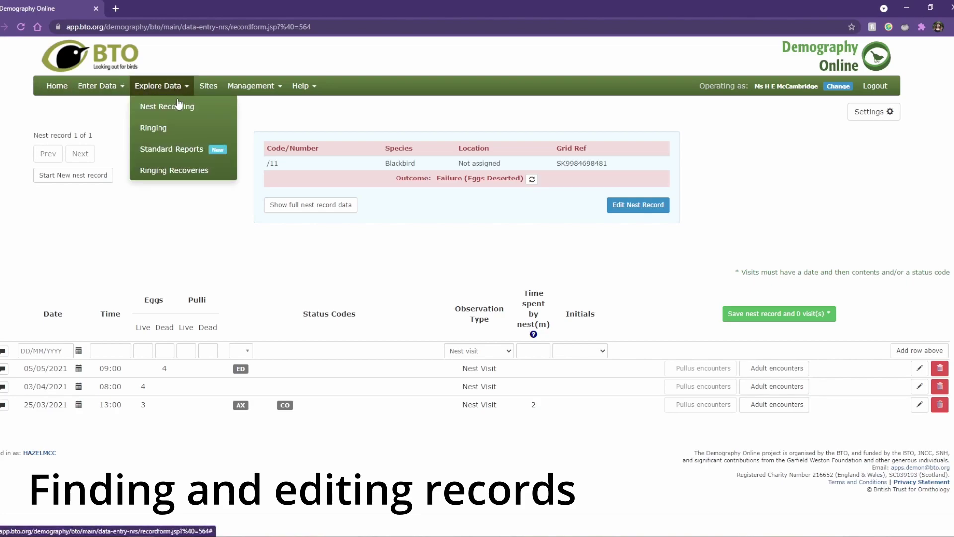
click(159, 89)
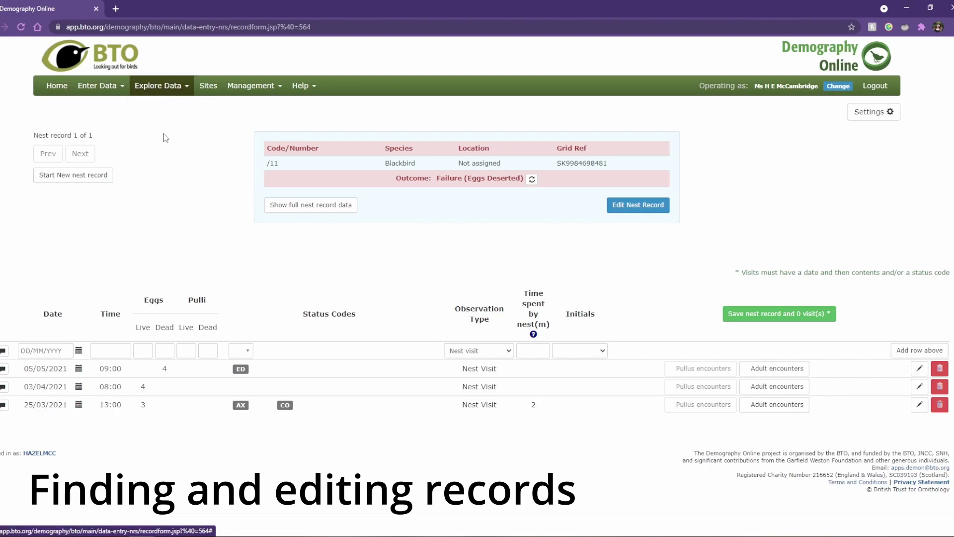
click(58, 87)
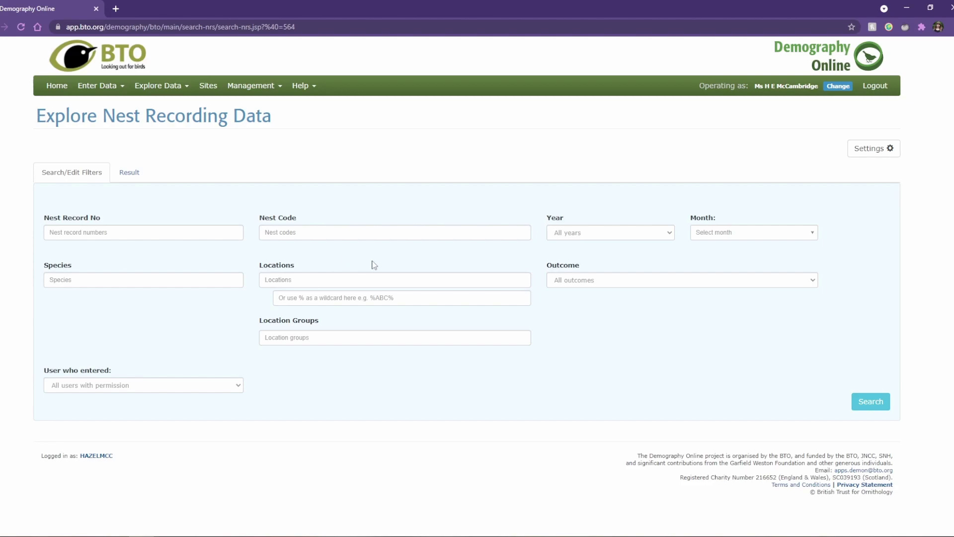
- Search for nest records from the year 2021 with the outcome Failure, leaving the location filter empty
click(572, 237)
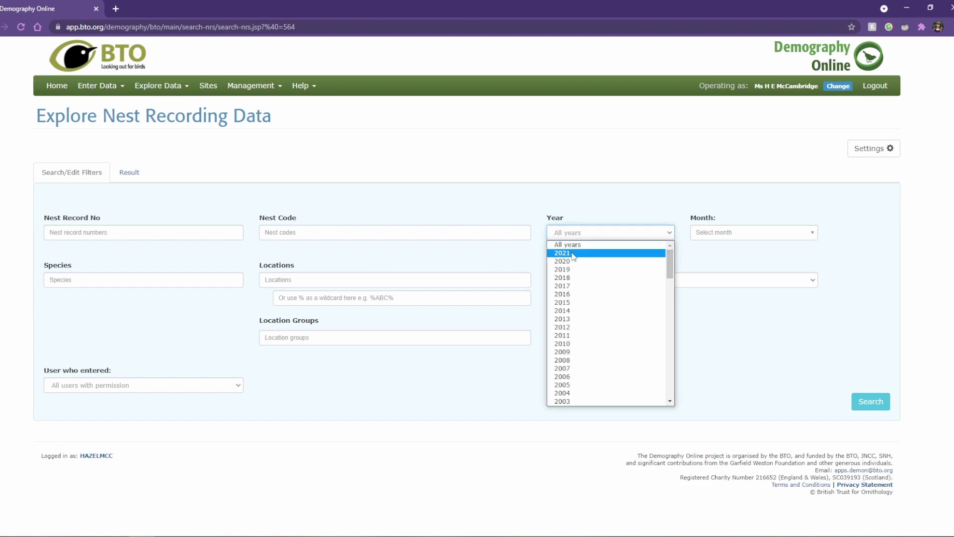
click(600, 252)
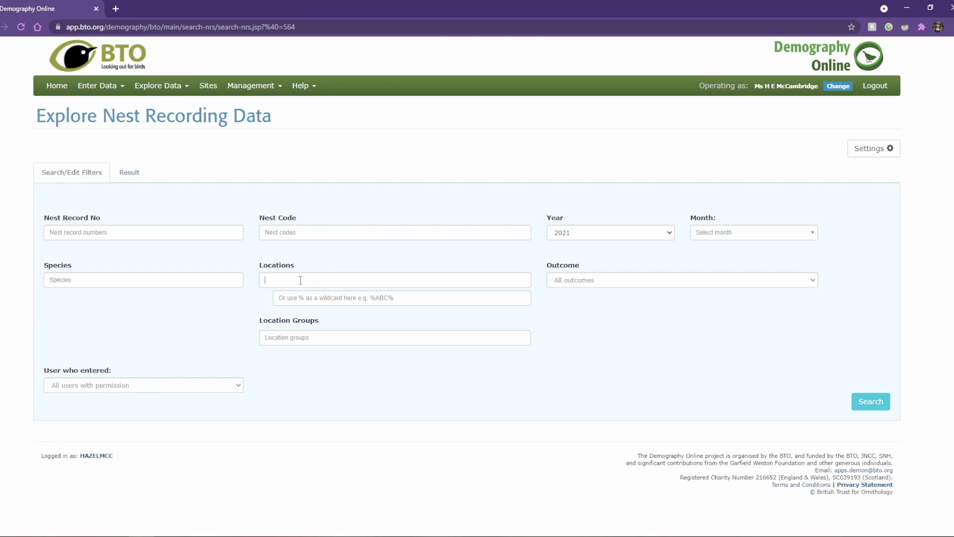
click(300, 280)
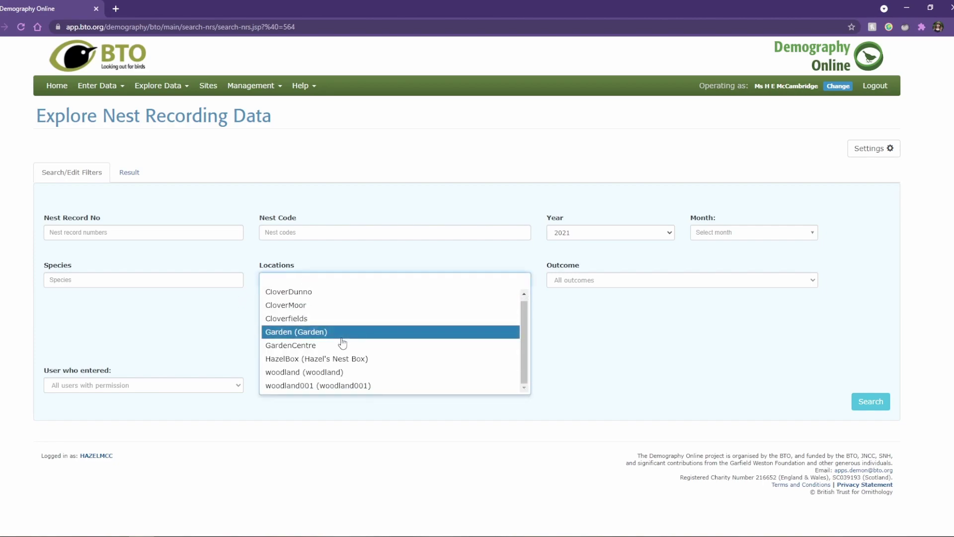
click(599, 376)
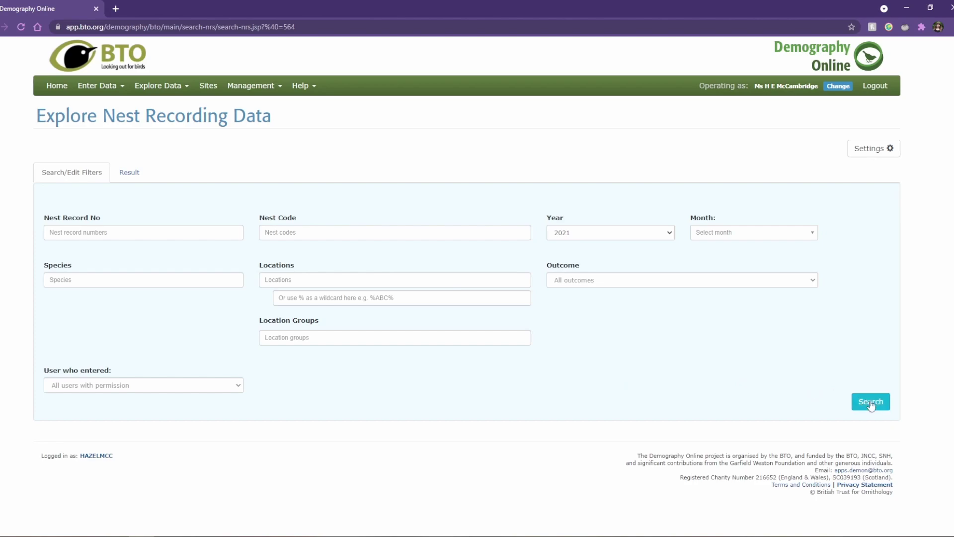
click(599, 282)
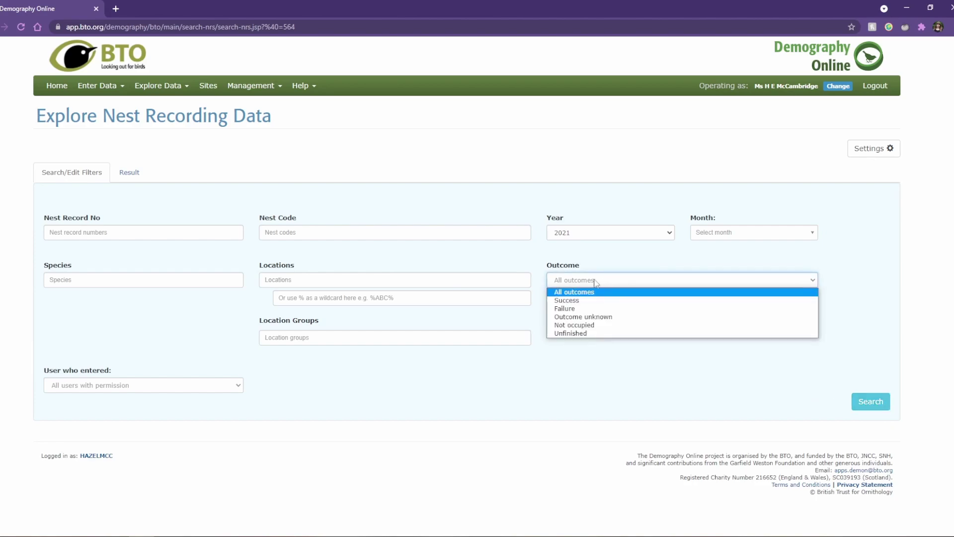
click(577, 309)
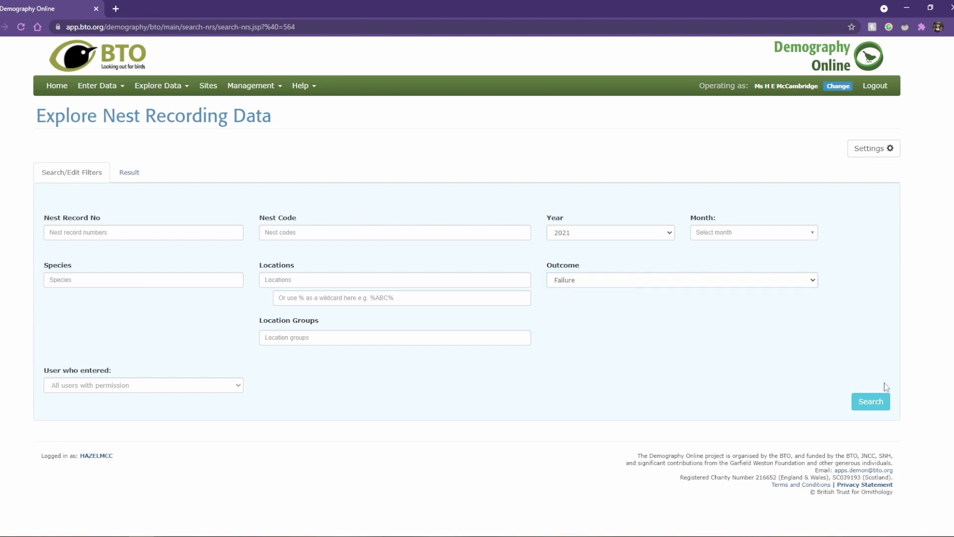
click(871, 405)
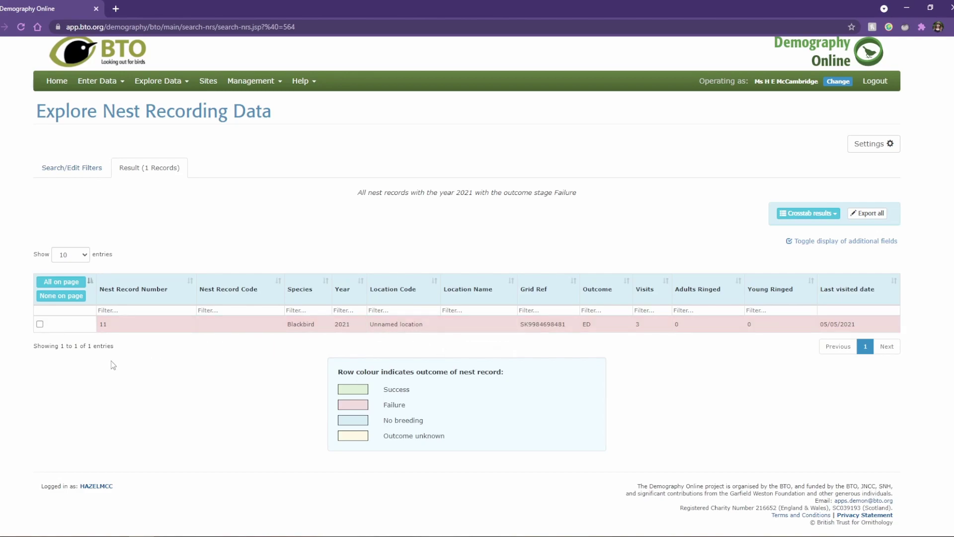
- Keep 10 entries per page, select the Blackbird nest record in the search results and open it
click(83, 255)
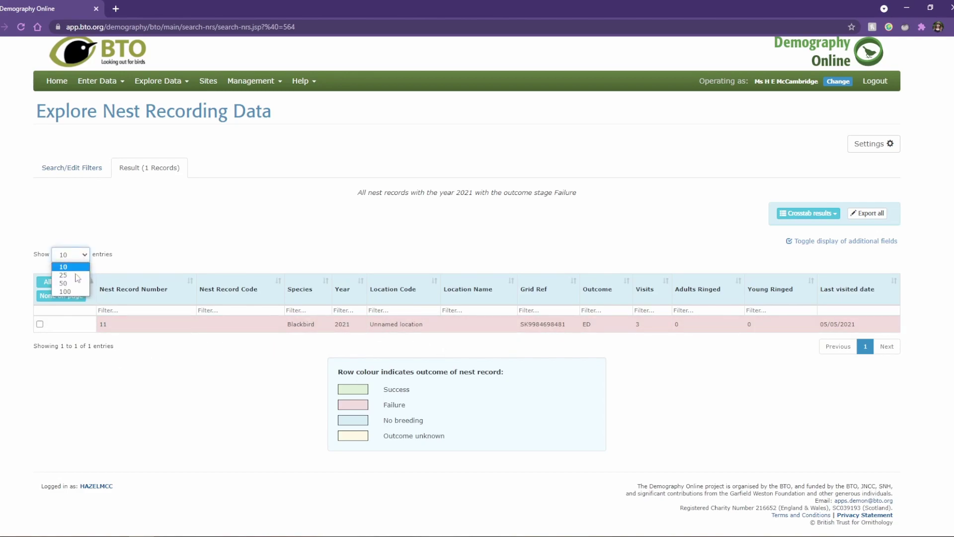
click(151, 245)
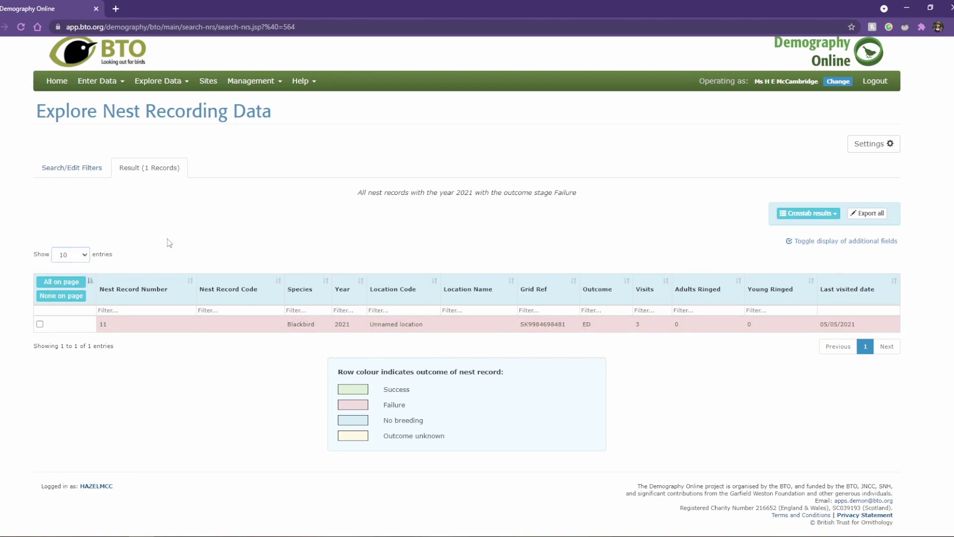
click(40, 325)
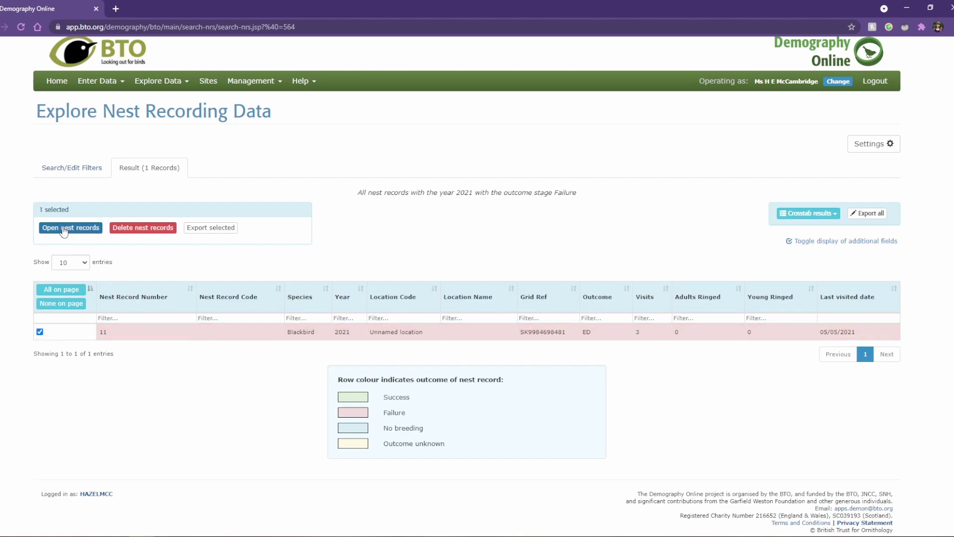
click(78, 228)
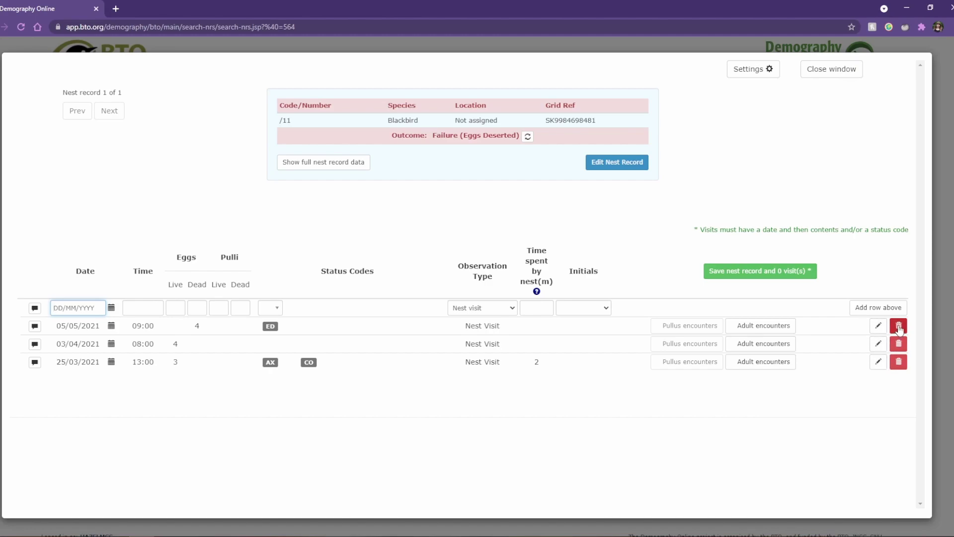
- Open the nest record's core fields for editing, save the record without altering them and close the record window
click(616, 164)
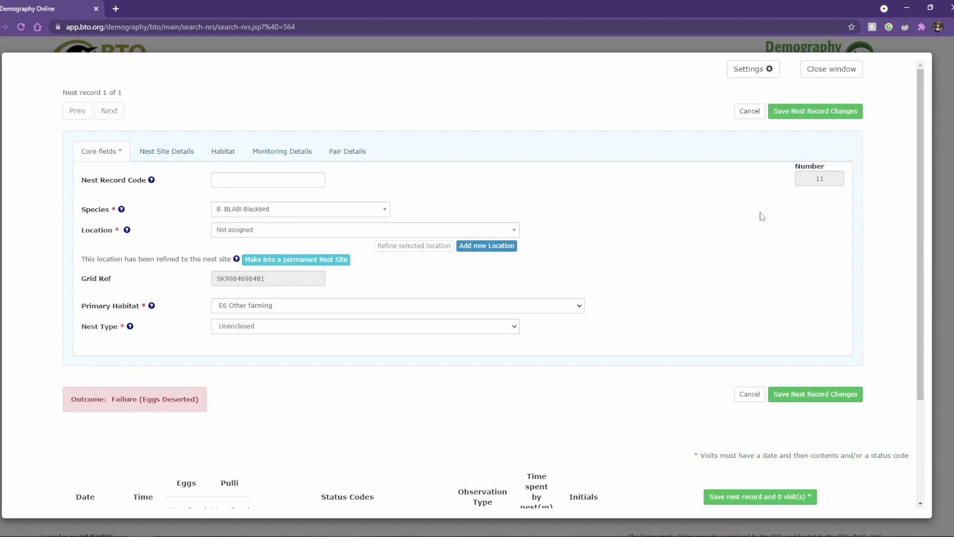
scroll(770, 246, down, 1)
scroll(823, 124, up, 1)
click(817, 115)
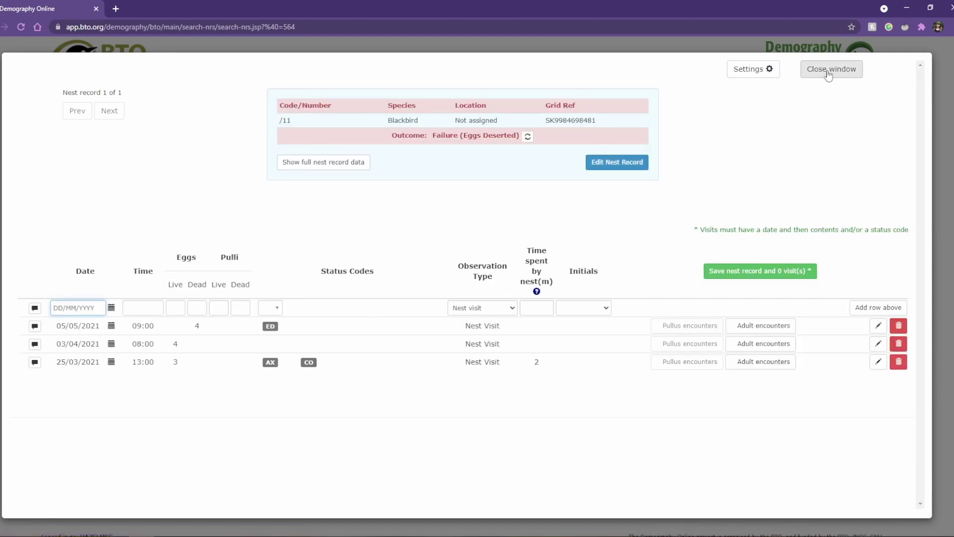
click(829, 71)
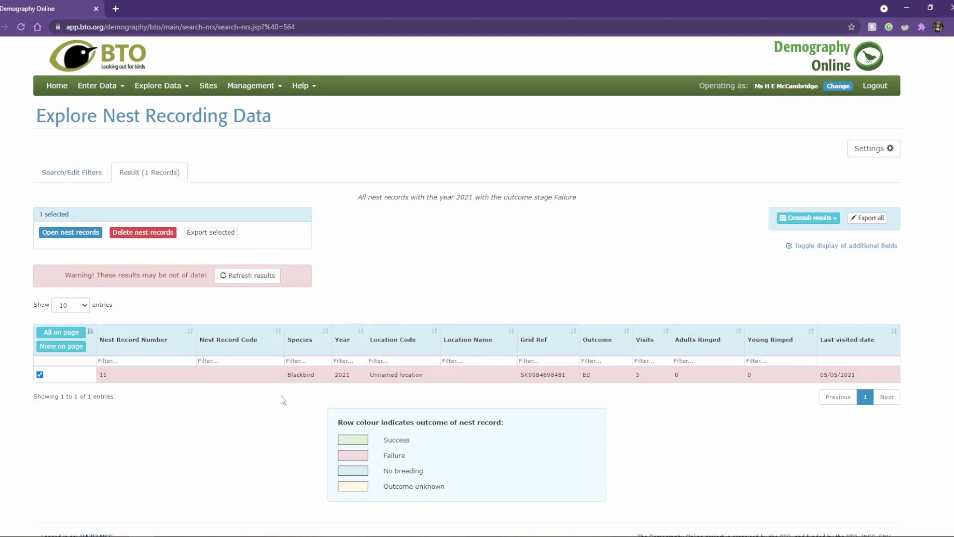